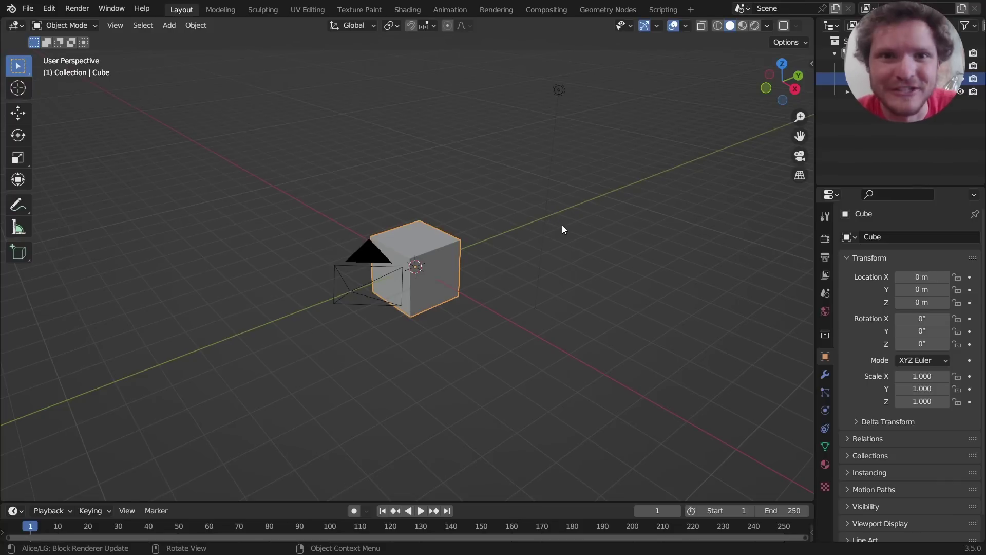
- Check in the add-on preferences that Add Mesh: Extra Objects is enabled, filtering the list by "extra"
left_click(49, 9)
left_click(88, 204)
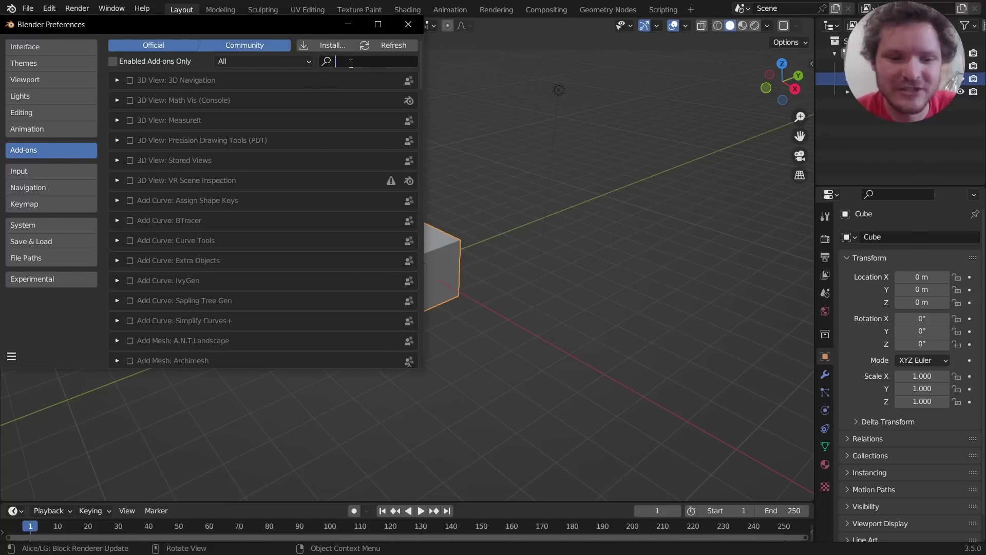
type("extra")
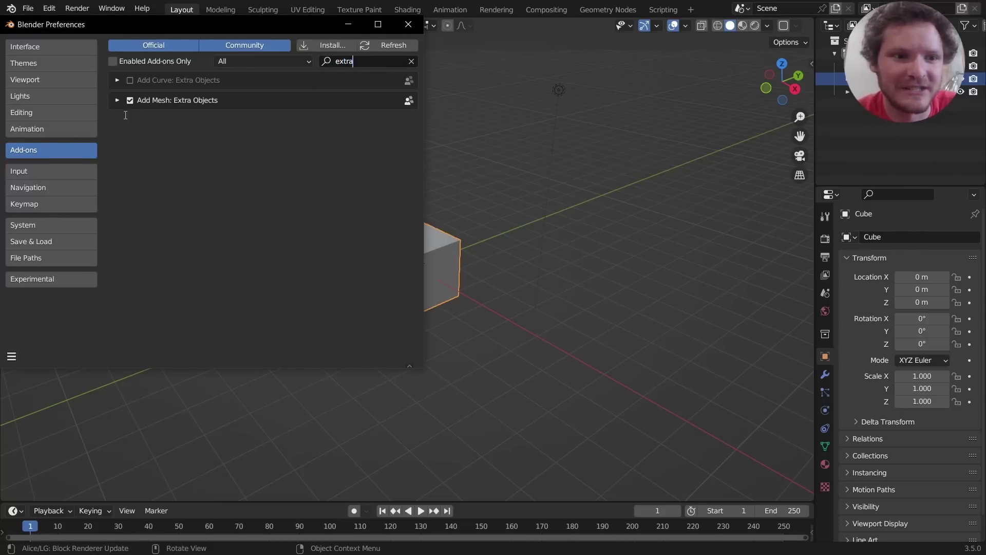
left_click(409, 24)
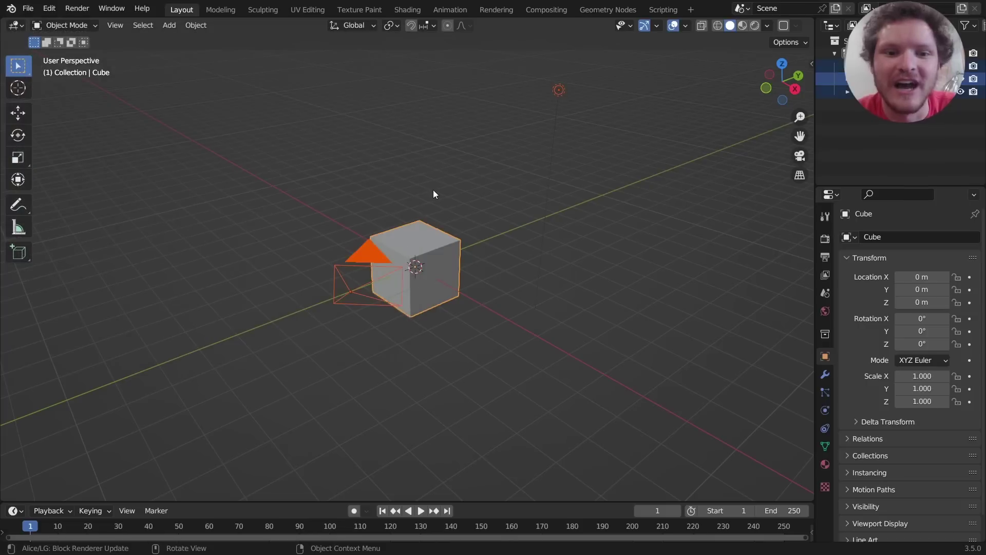
- Delete all default scene objects and add a Brilliant Diamond mesh
key("x")
left_click(434, 190)
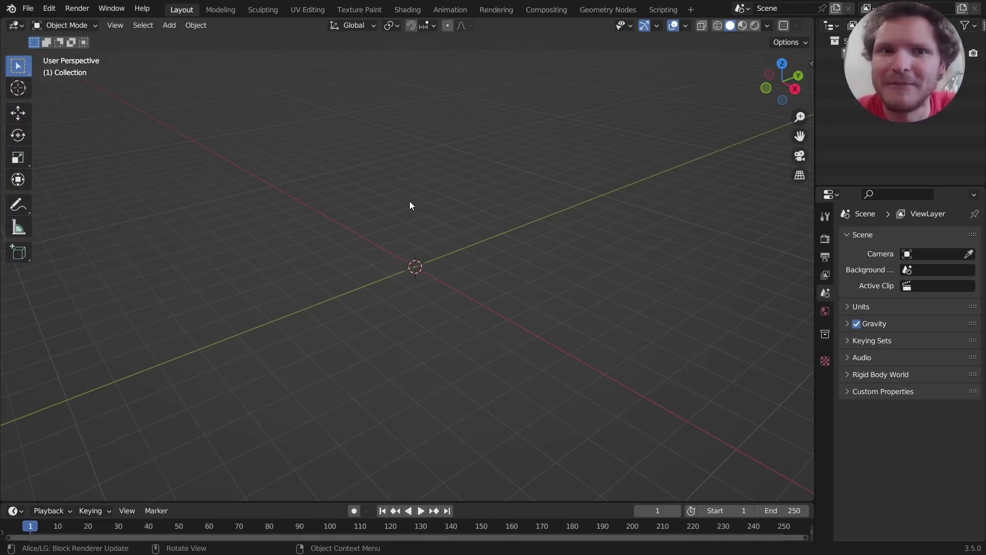
key("shift+a")
mouse_move(364, 46)
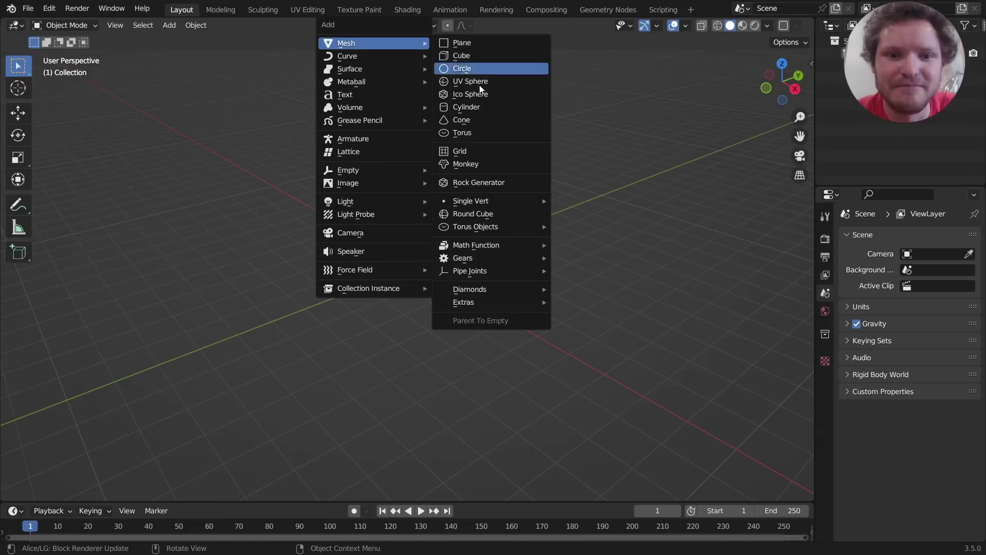
mouse_move(496, 293)
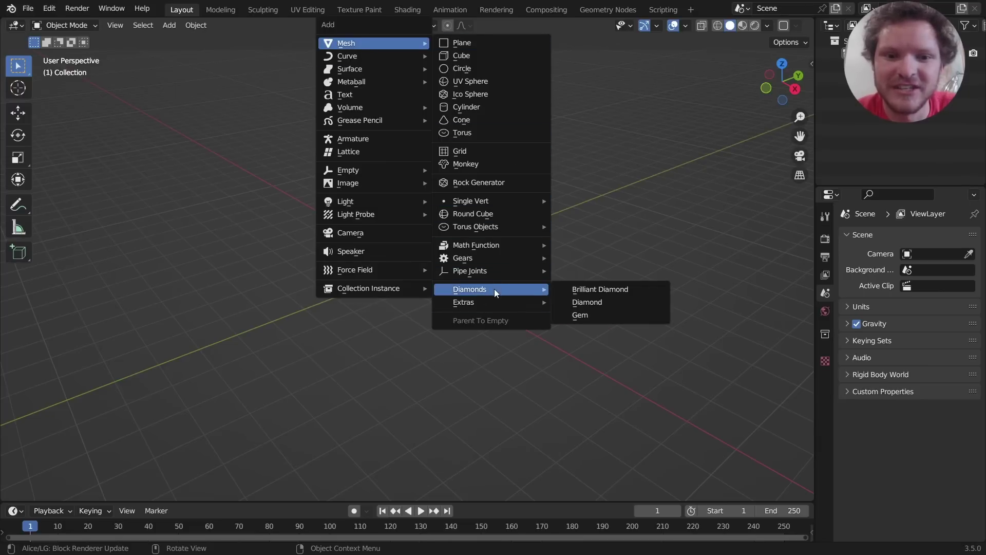
left_click(591, 292)
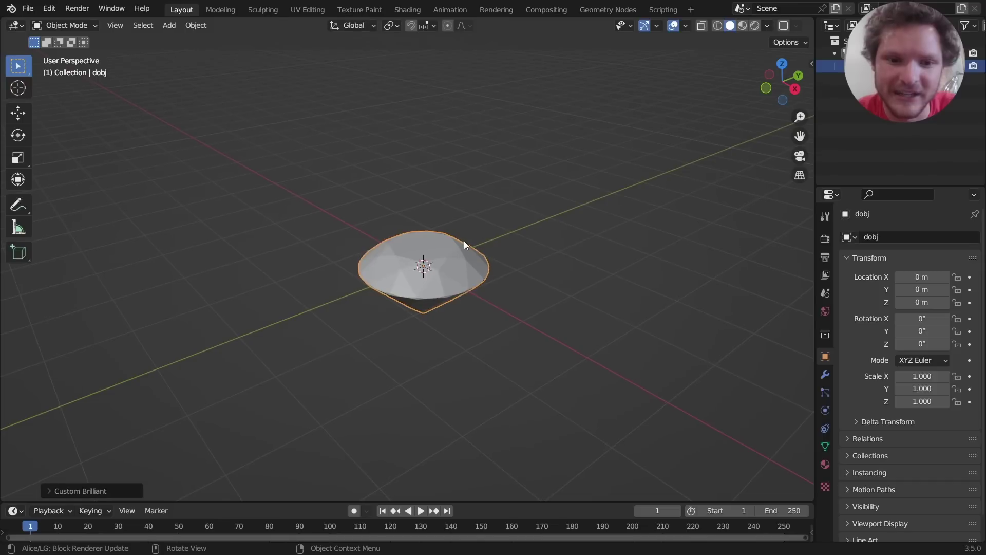
- From the front view, tilt the diamond to about -40.5° around Y and raise it to about 0.66 m in Z
scroll(454, 265, "up", 5)
middle_click_drag(449, 262, 476, 221)
key("Tab")
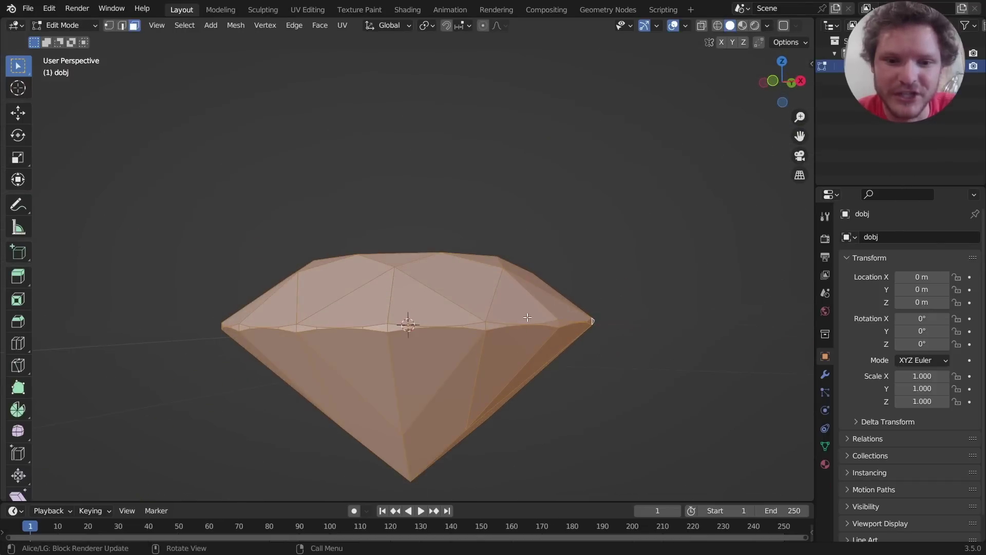
key("Tab")
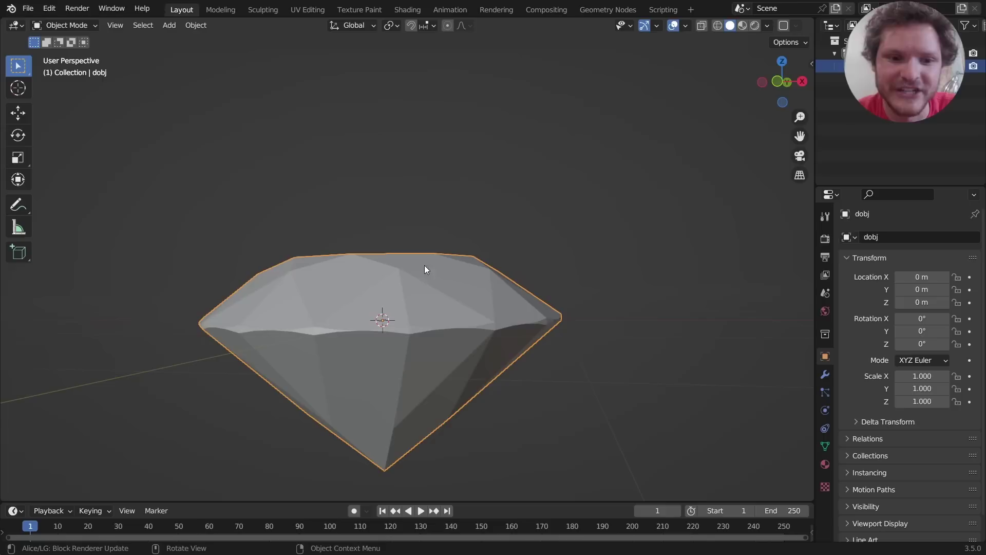
left_click(773, 82)
key("r")
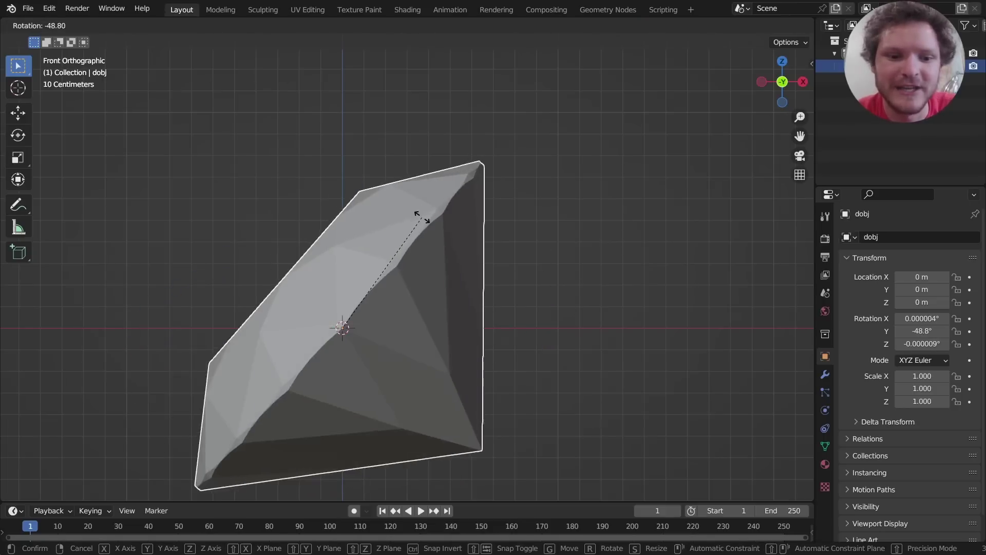
left_click(433, 219)
key("g")
key("z")
left_click(437, 71)
key("r")
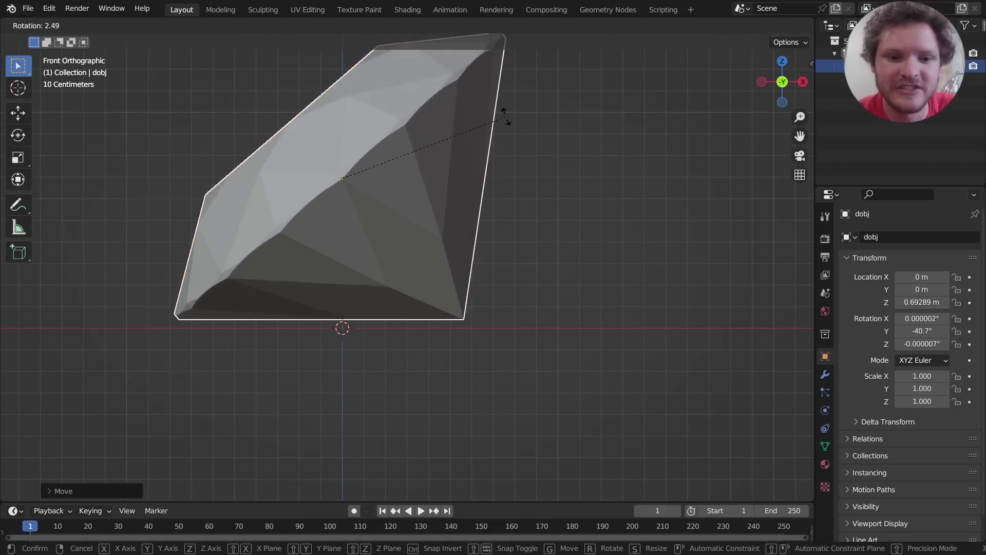
left_click(504, 117)
key("g")
key("z")
left_click(506, 125)
middle_click_drag(446, 136, 478, 169)
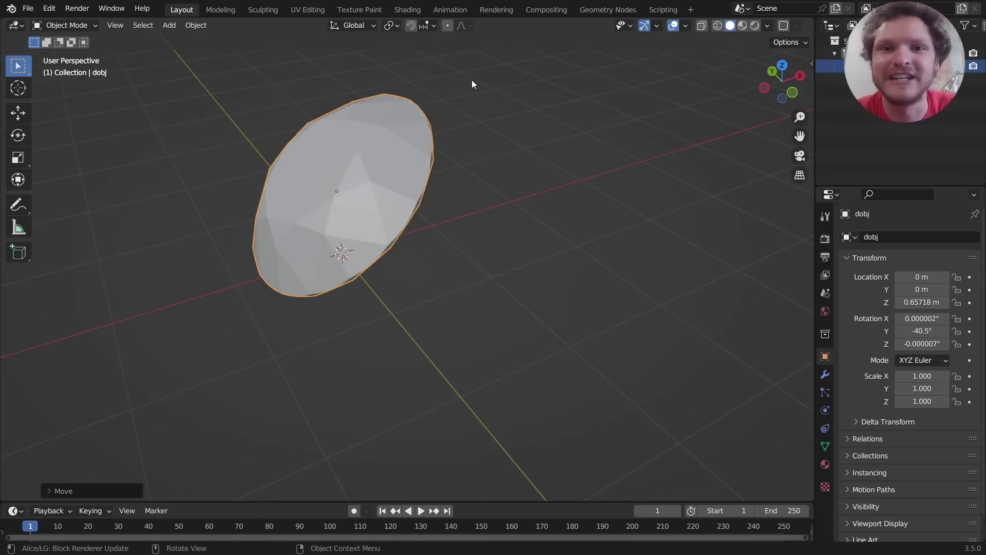
- Switch to the Shading workspace, use rendered viewport shading, and create a new material for the diamond
left_click(407, 9)
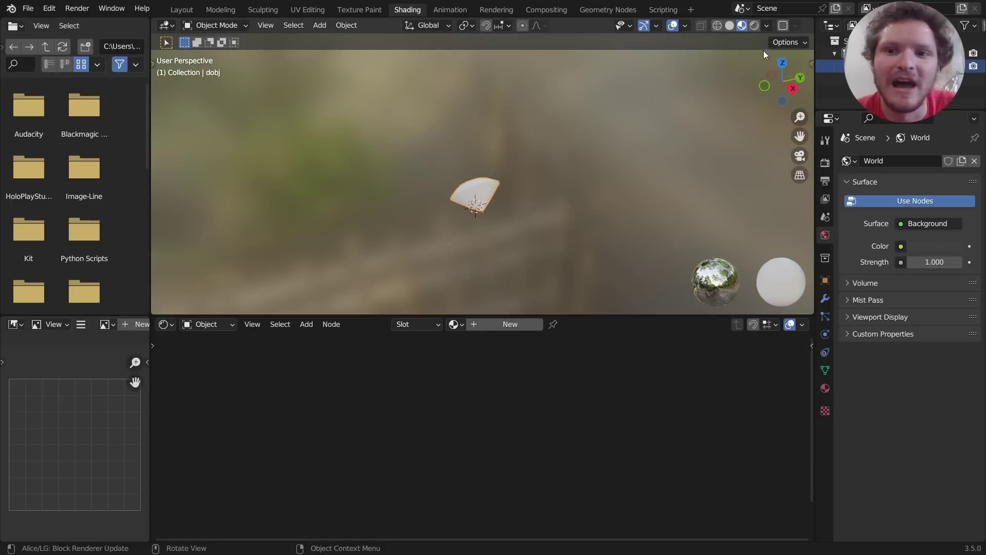
left_click(755, 28)
scroll(462, 210, "up", 6)
middle_click_drag(493, 198, 665, 183, "shift")
left_click(505, 332)
- Replace the material's default shader node with a Glass BSDF connected to the Material Output's Surface
scroll(353, 253, "down", 2)
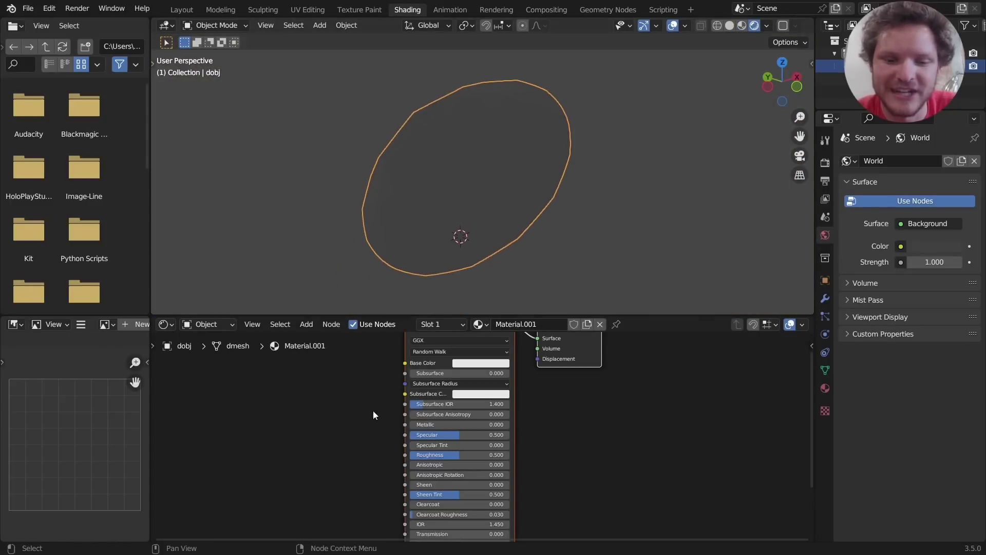
key("x")
key("shift+a")
type("gla")
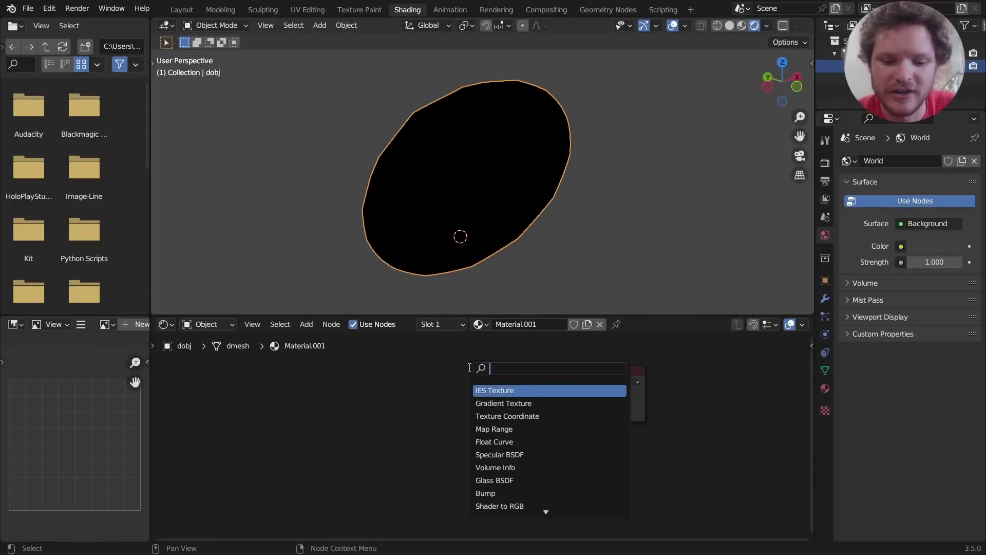
key("Return")
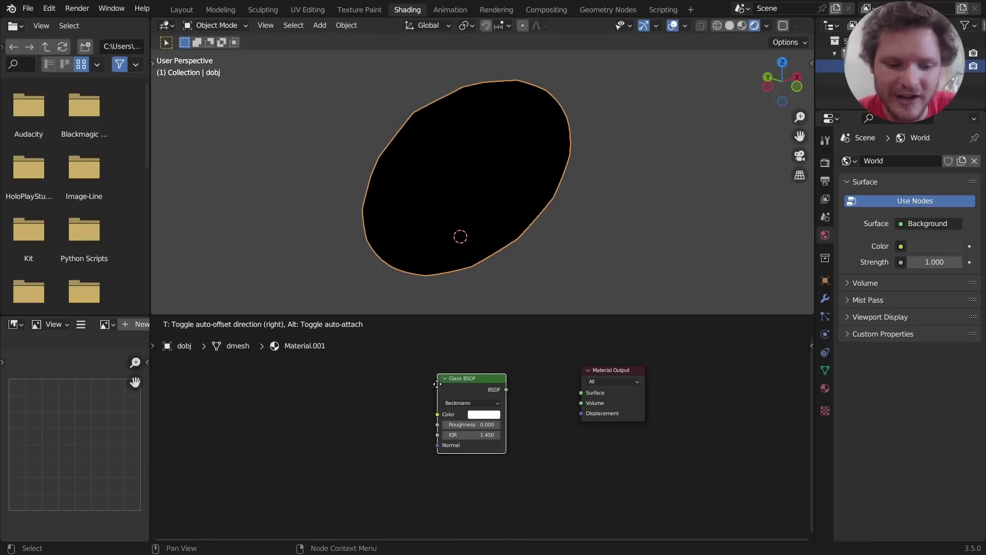
left_click(436, 384)
left_click_drag(505, 390, 580, 392)
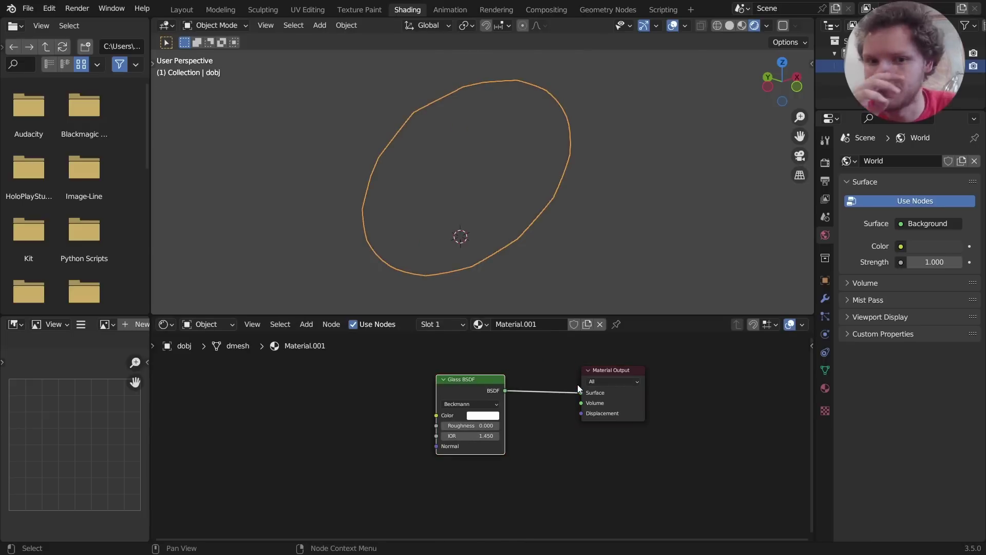
- Set the render engine to Cycles with GPU Compute as the device
middle_click_drag(546, 232, 471, 187)
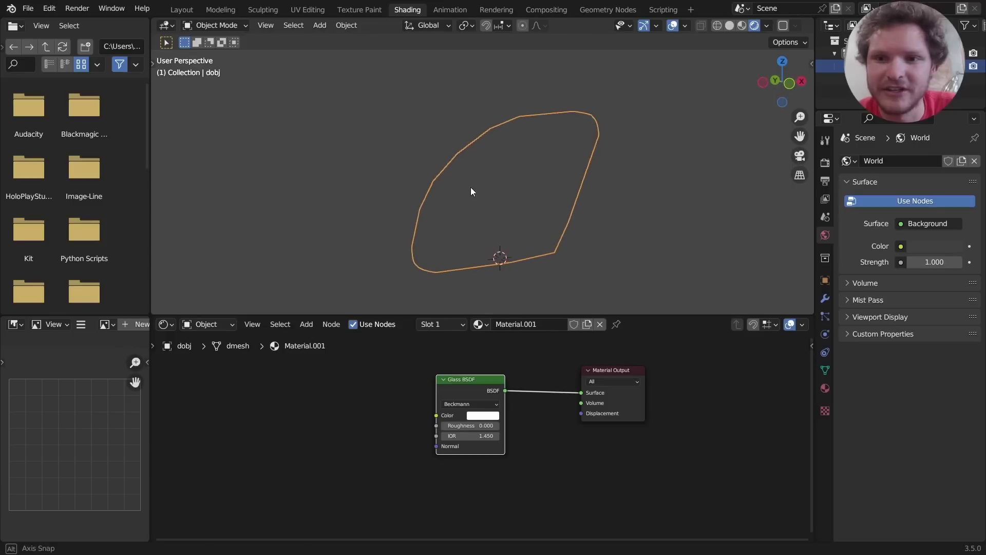
left_click(825, 164)
left_click(913, 161)
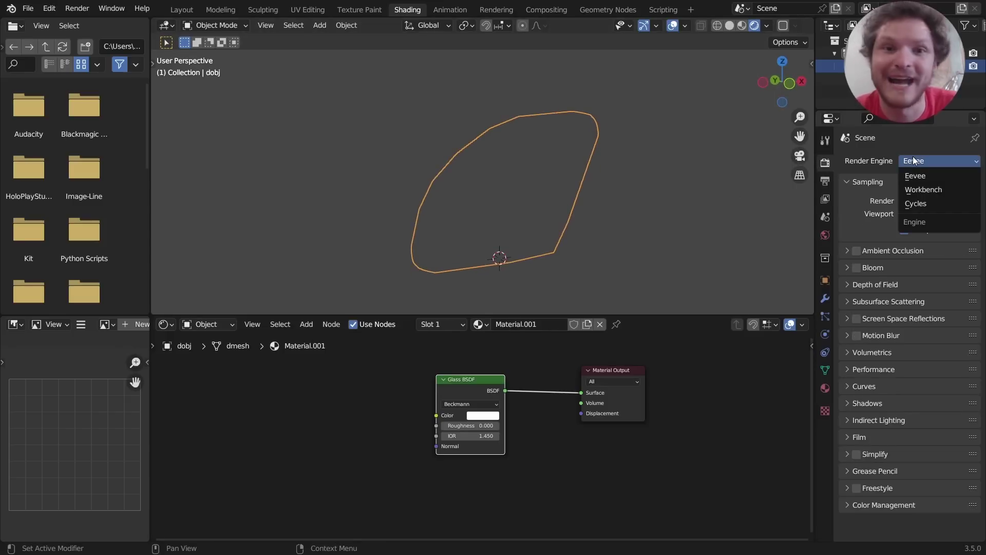
left_click(918, 203)
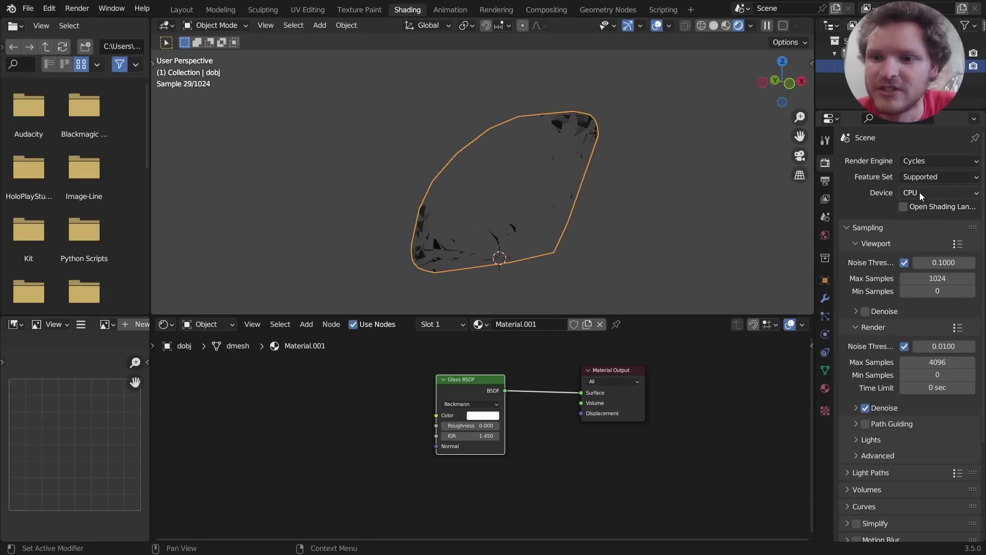
left_click(919, 192)
left_click(911, 226)
mouse_move(506, 201)
middle_mouse_down()
mouse_move(577, 203)
mouse_move(532, 179)
mouse_move(517, 207)
middle_mouse_up()
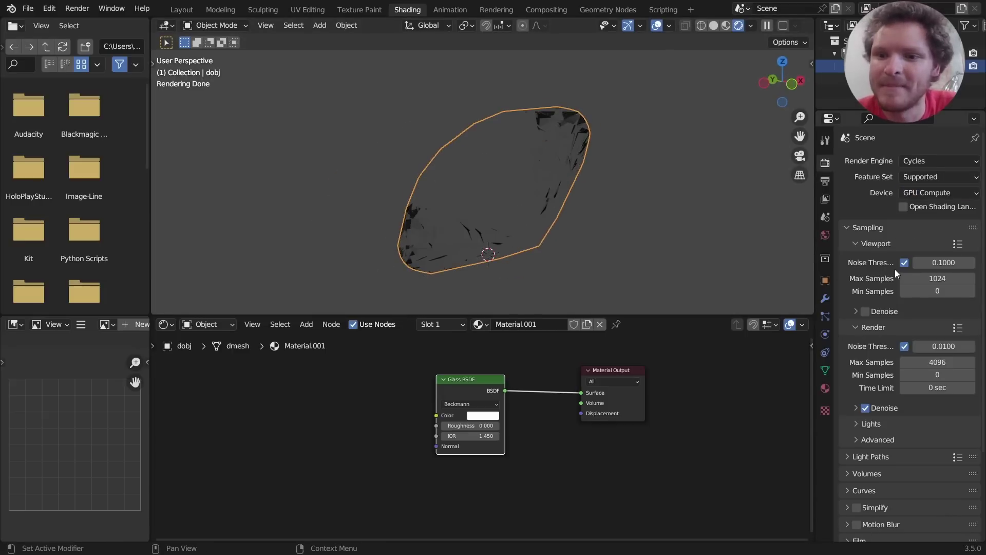
- Light the world with an Environment Texture using the peppermint image from the HDRIs folder
left_click(824, 236)
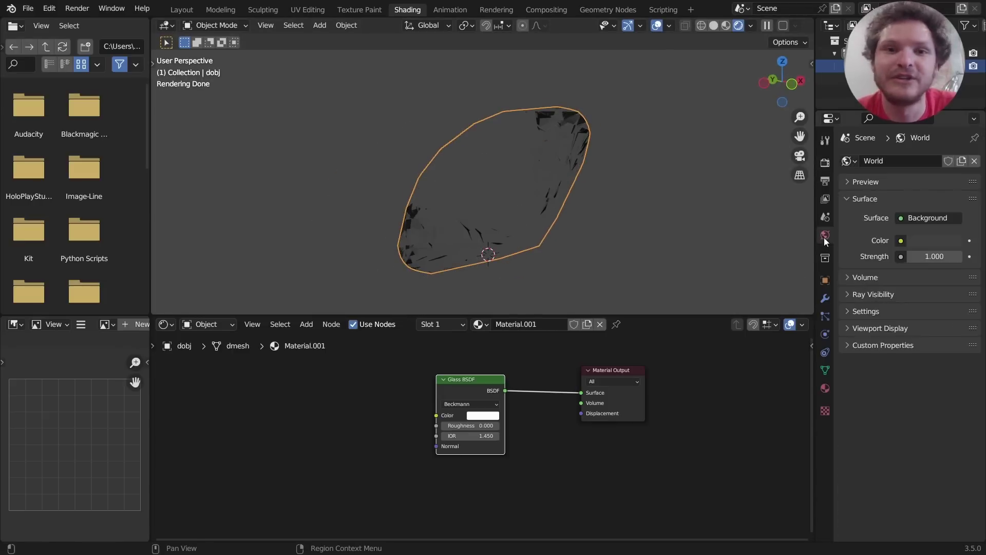
left_click(900, 246)
left_click(634, 298)
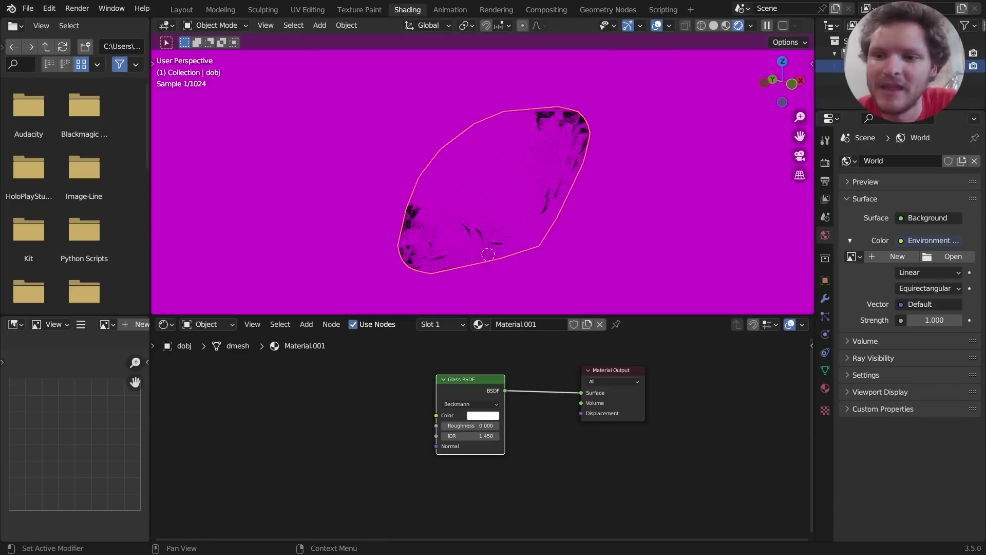
left_click(944, 258)
scroll(198, 267, "down", 6)
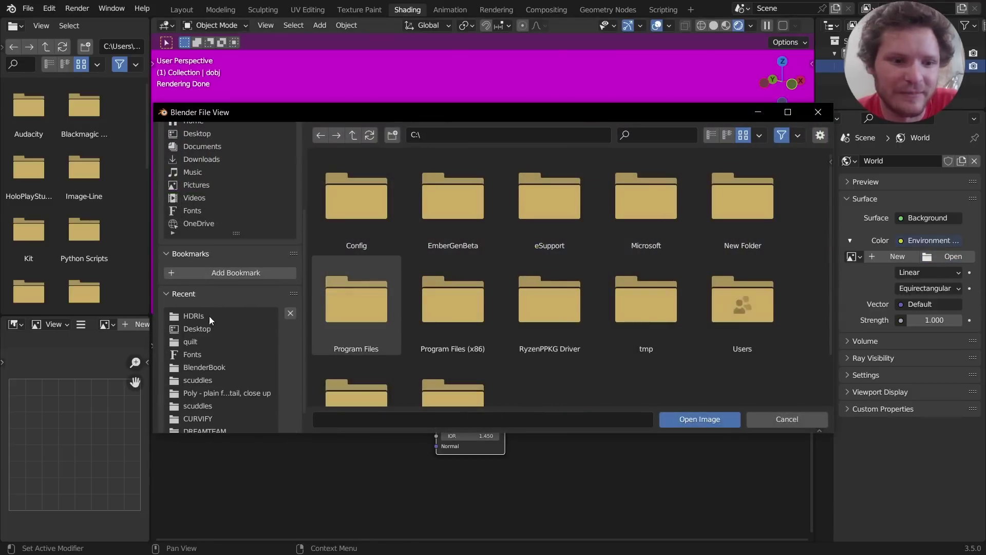
left_click(195, 316)
double_click(733, 307)
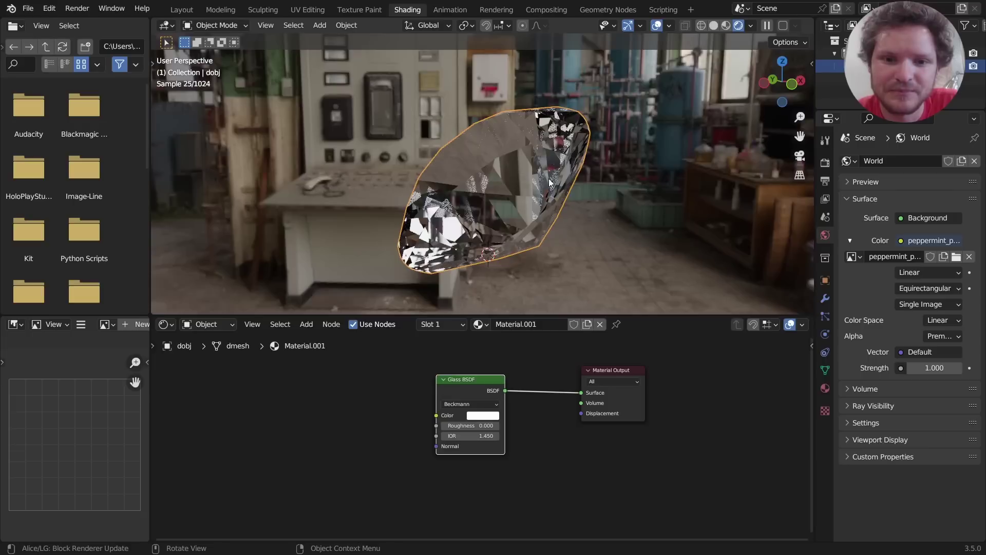
middle_click_drag(553, 180, 642, 201)
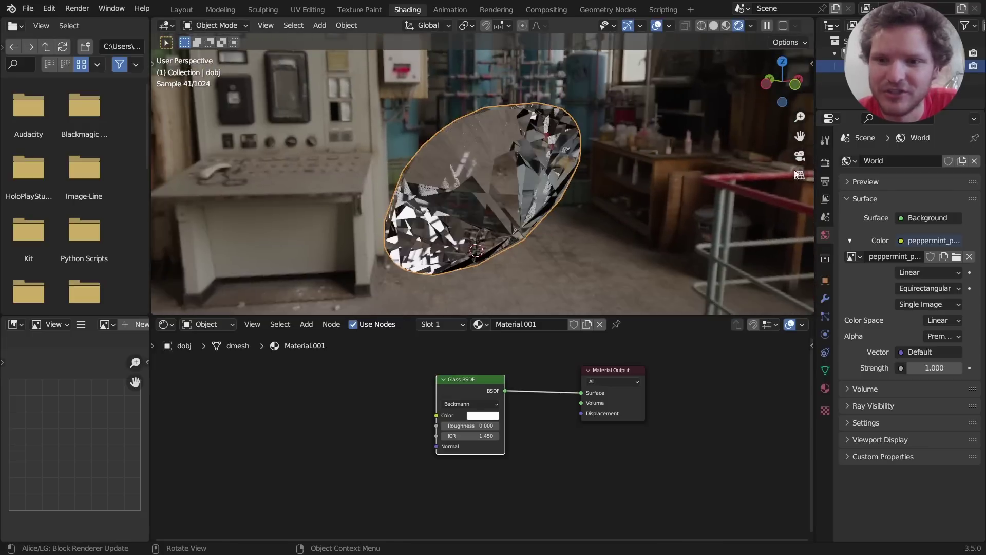
- Hide the environment background by enabling Transparent in the Film render settings
left_click(825, 163)
scroll(857, 386, "down", 5)
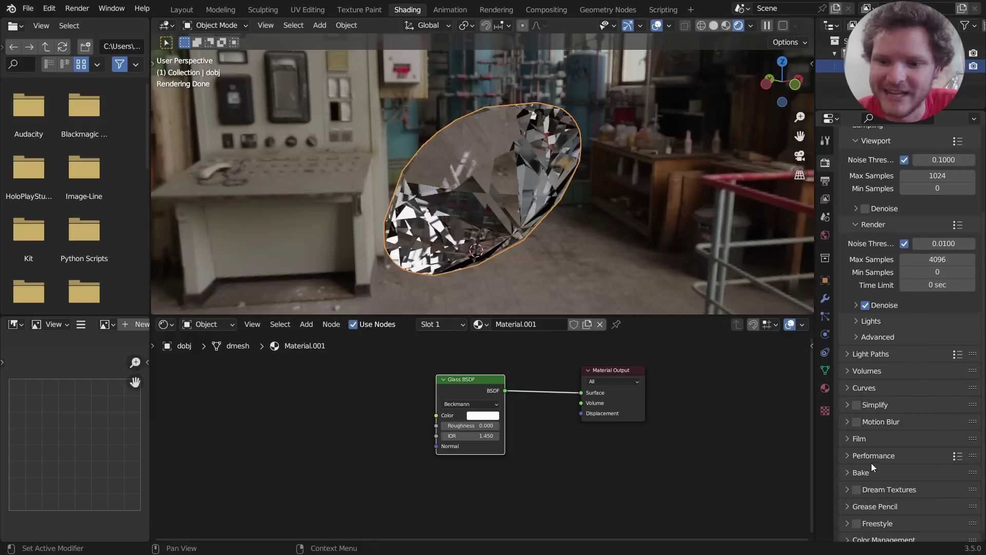
left_click(866, 438)
scroll(873, 465, "down", 2)
left_click(866, 490)
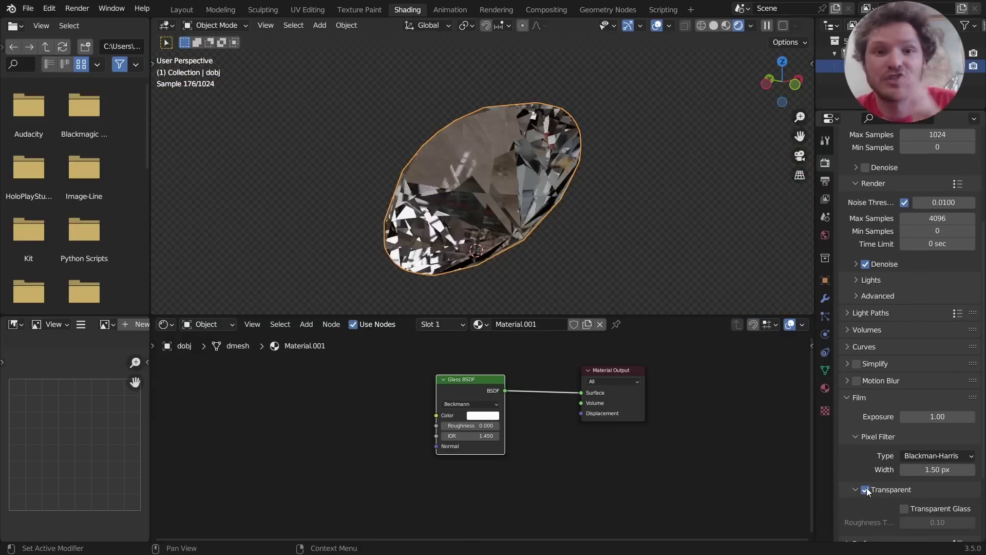
- Set the Glass BSDF's IOR to 2.4
middle_click_drag(519, 244, 499, 236)
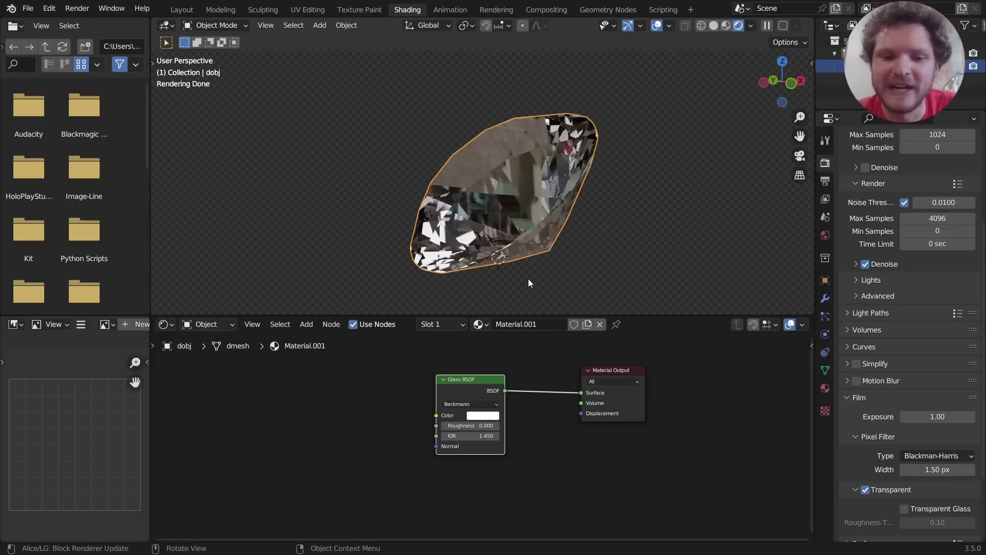
scroll(471, 436, "up", 4)
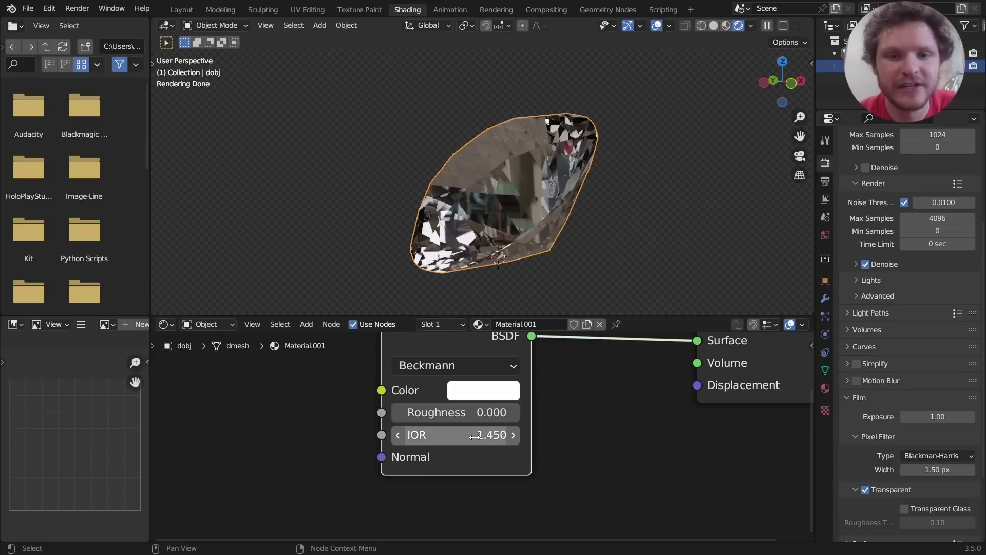
left_click(474, 435)
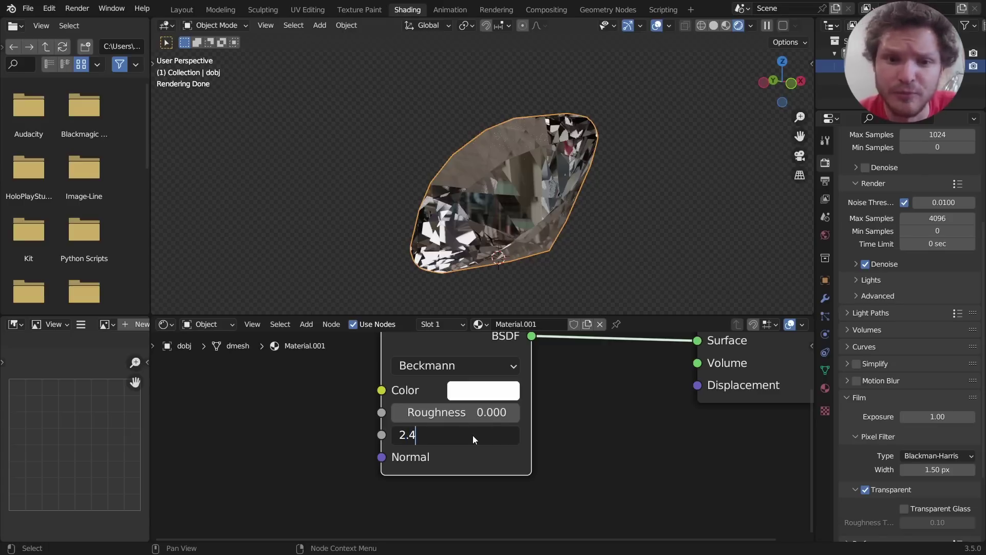
key("Return")
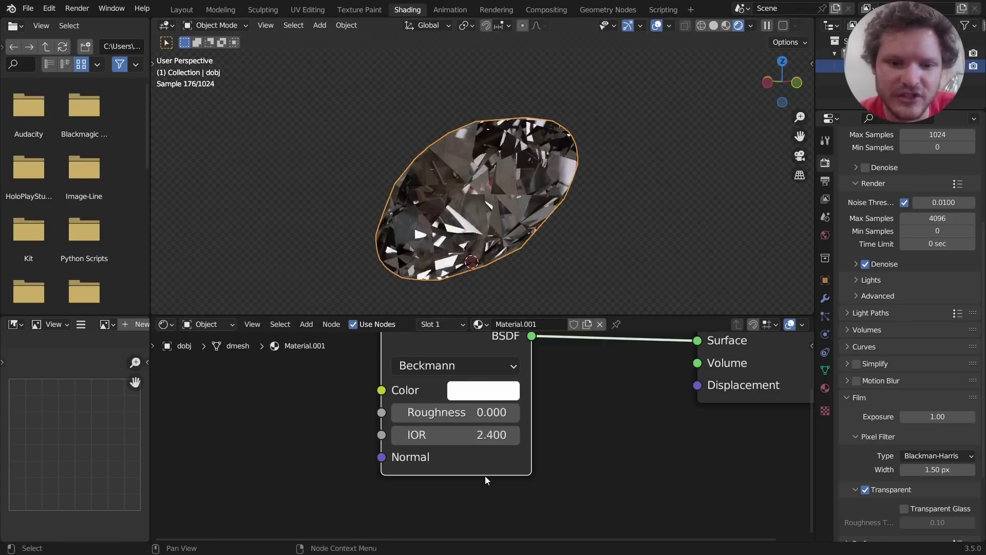
- Try an IOR of 4.1 on the Glass BSDF and undo the change
left_click_drag(473, 435, 495, 435)
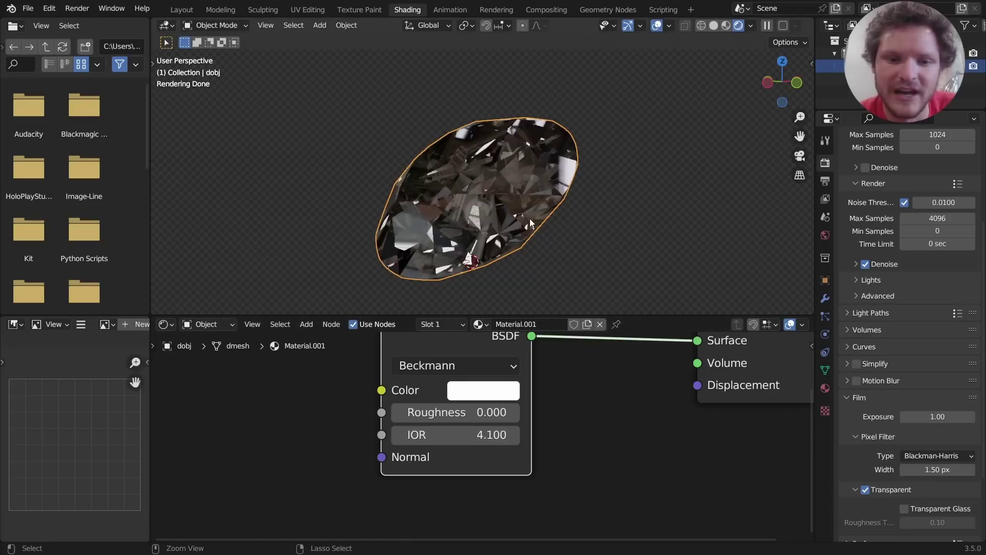
key("ctrl+z")
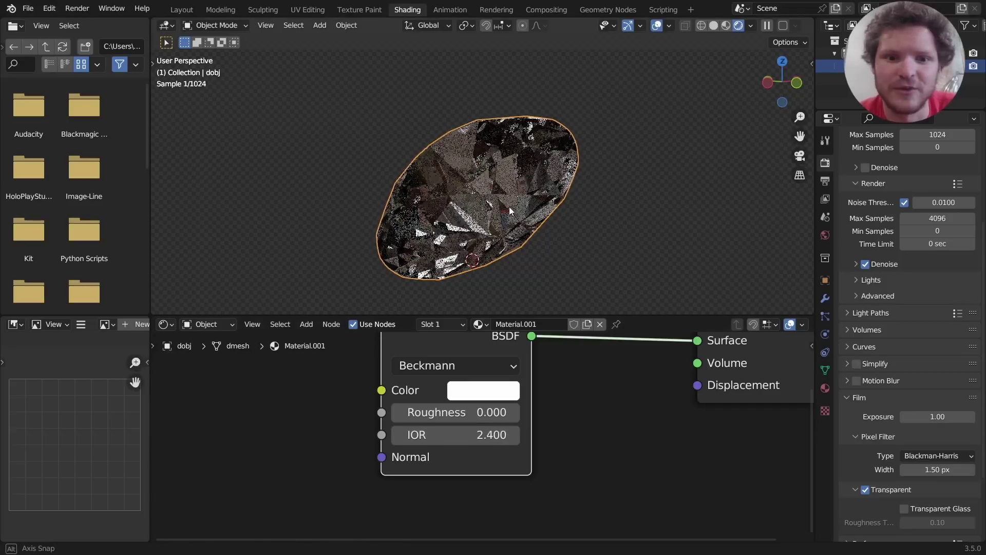
middle_click_drag(474, 417, 488, 439)
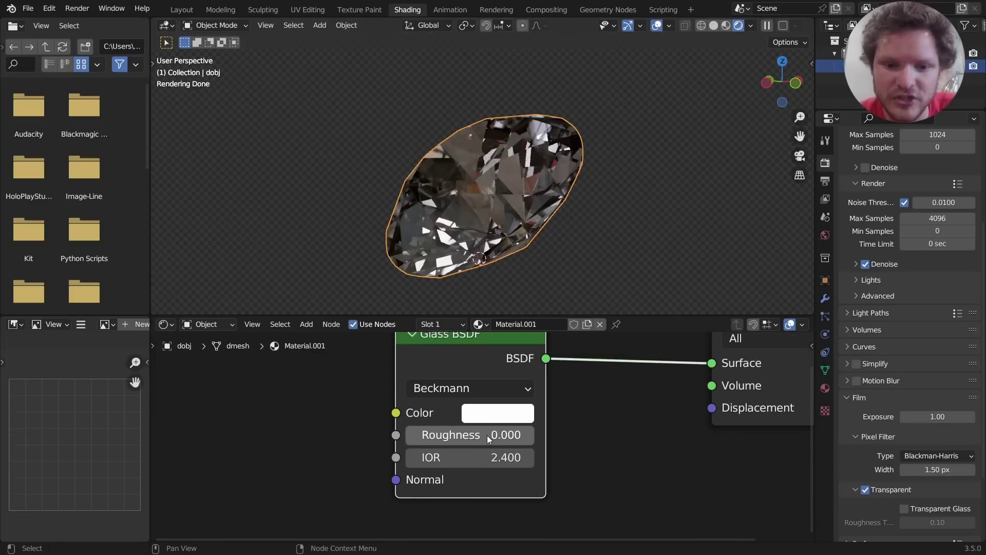
- Set the Glass BSDF's Roughness to 0.05
left_click(488, 437)
type(".05")
key("Return")
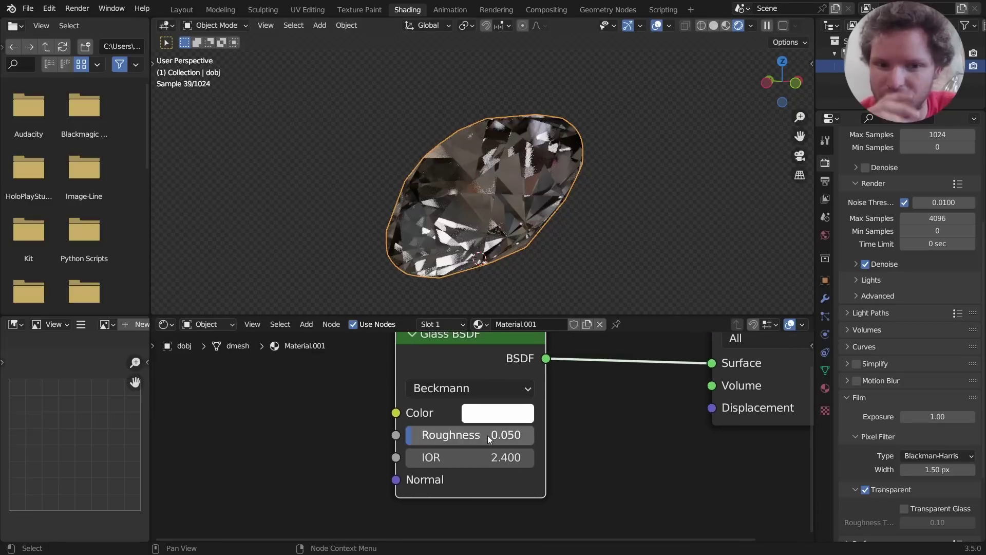
- Add a plane under the diamond and scale it up into a wide floor
middle_click_drag(565, 185, 401, 216)
key("shift+a")
left_click(514, 162)
key("s")
left_click(595, 189)
- Enter Edit Mode on the plane in edge selection and select the edge behind the diamond
key("Tab")
key("2")
left_click(376, 160)
key("g")
key("g")
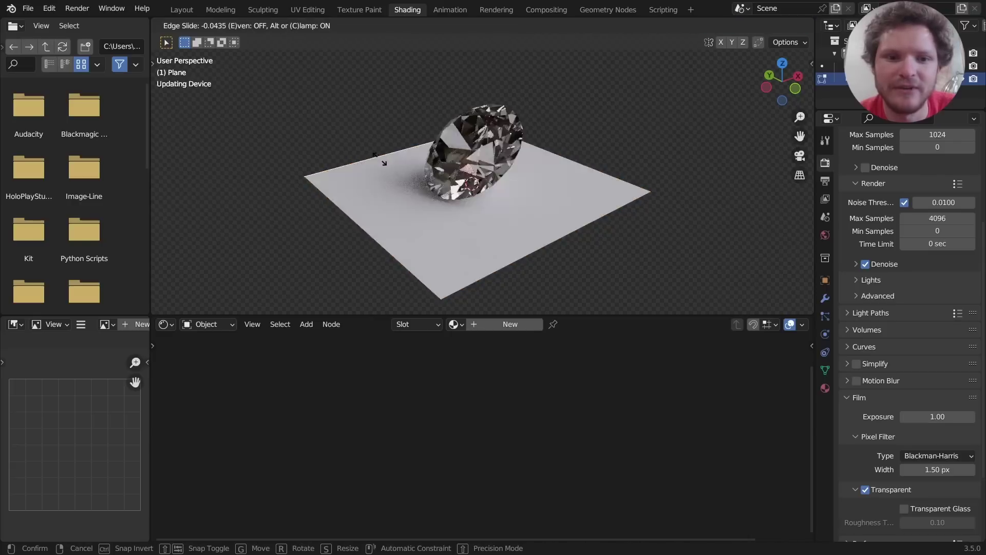
left_click(371, 134)
key("ctrl+z")
- Extrude the selected edge upward along Z to form a back wall behind the diamond
key("e")
key("z")
left_click(380, 57)
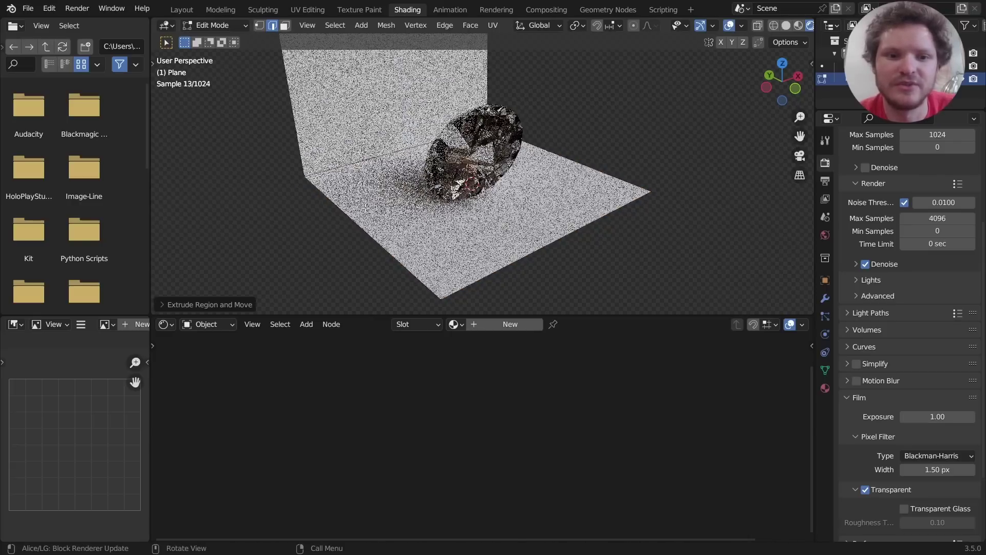
- Bevel the crease between floor and back wall with multiple segments, about 0.66 m wide, into a smooth curve
key("ctrl+b")
scroll(535, 144, "up", 8)
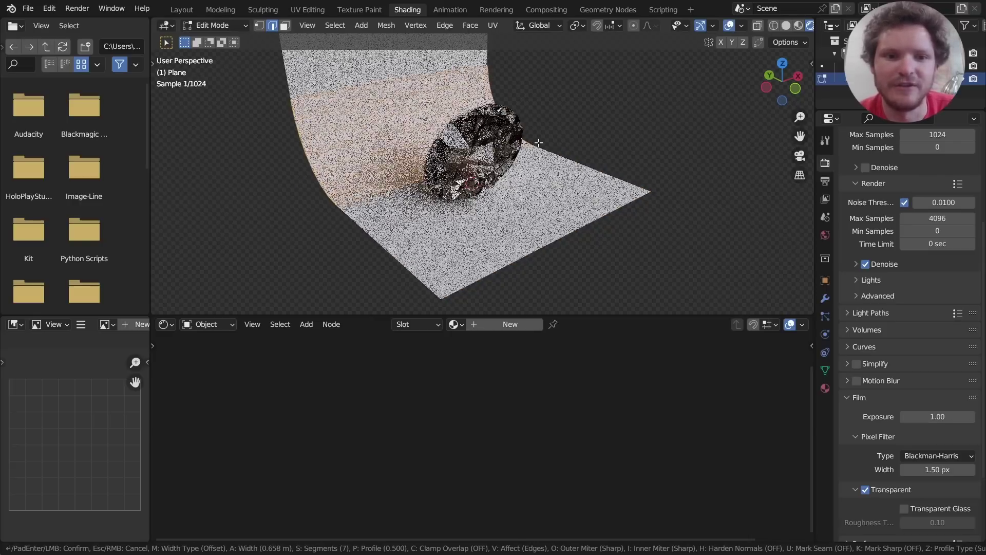
left_click(536, 145)
key("Tab")
key("Tab")
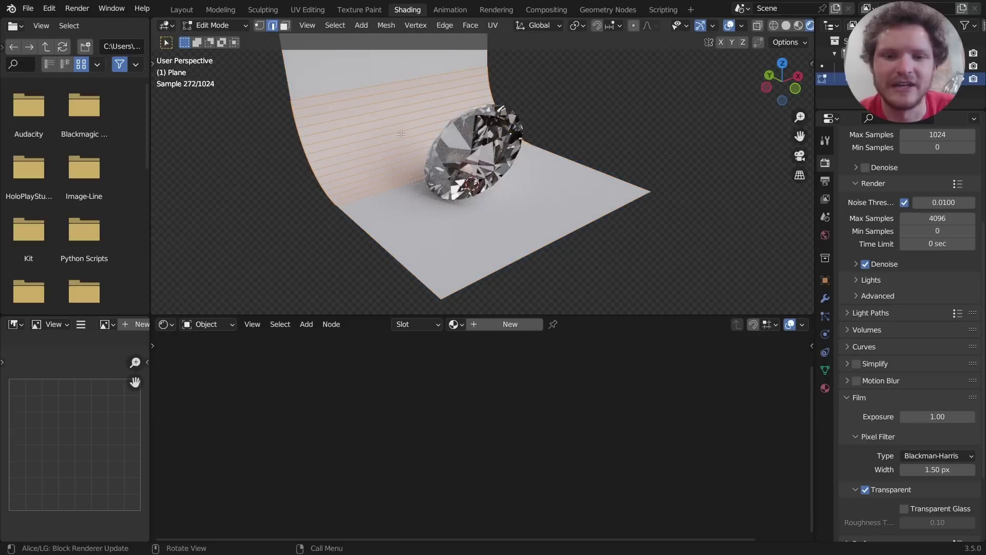
- Scale up the curved backdrop in Object Mode and apply Shade Smooth to it
key("Tab")
key("s")
left_click(334, 134)
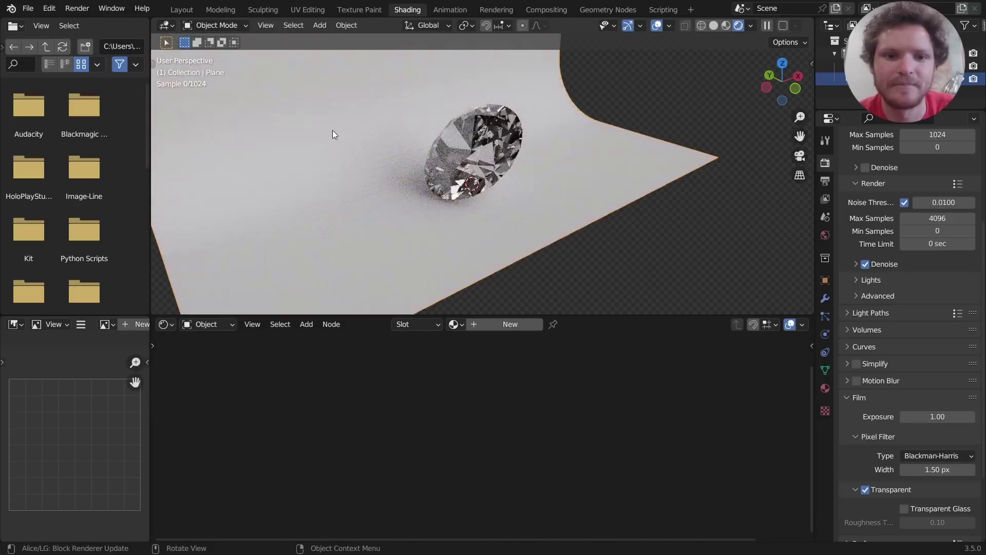
right_click(334, 134)
left_click(334, 131)
middle_click_drag(334, 131, 356, 109)
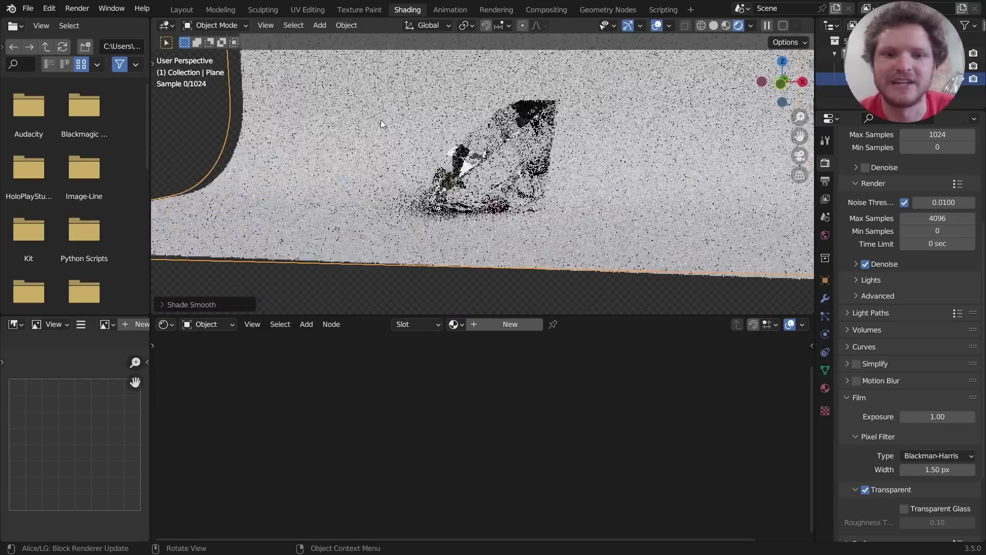
middle_click_drag(486, 152, 504, 171)
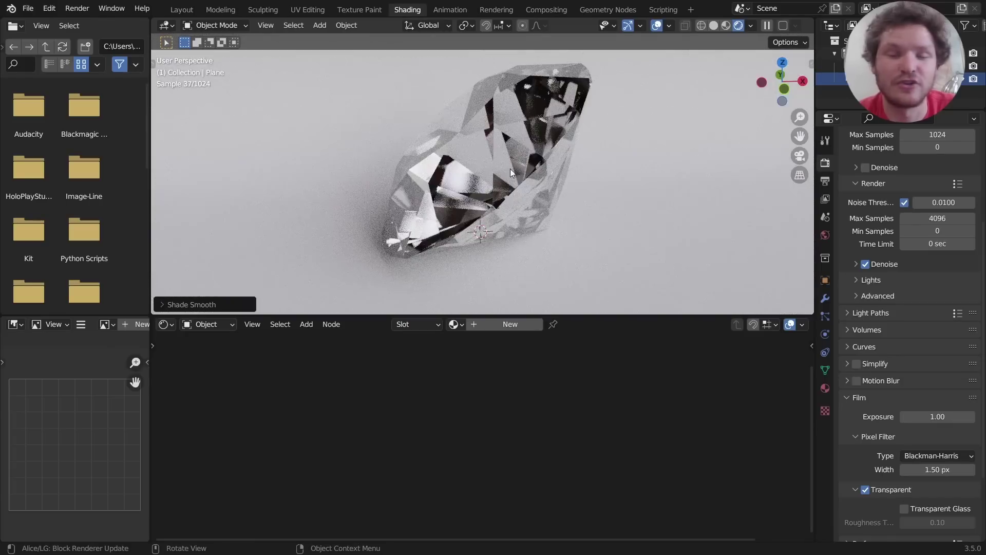
- Select the diamond and move its Glass BSDF node up and away from the Material Output to make room
left_click(522, 157)
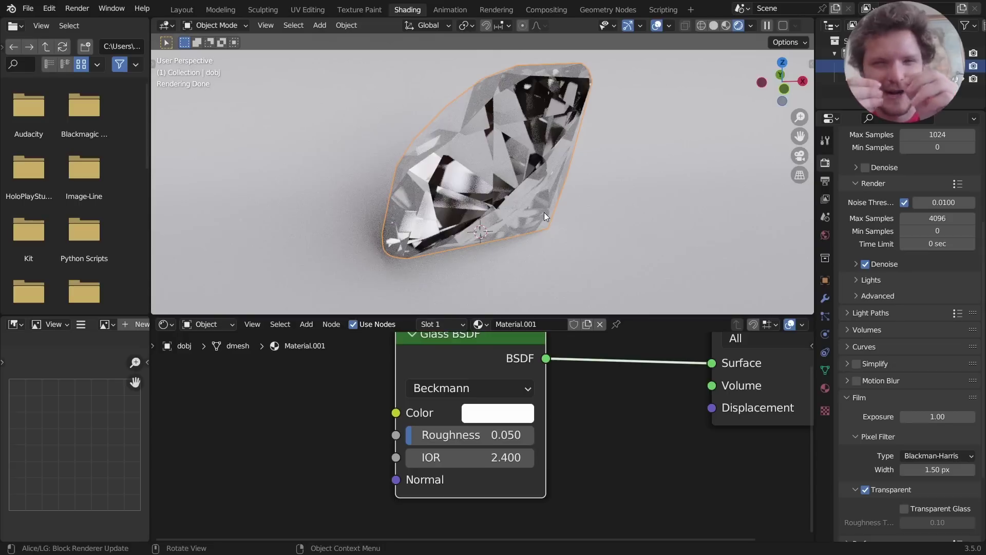
scroll(445, 396, "down", 2)
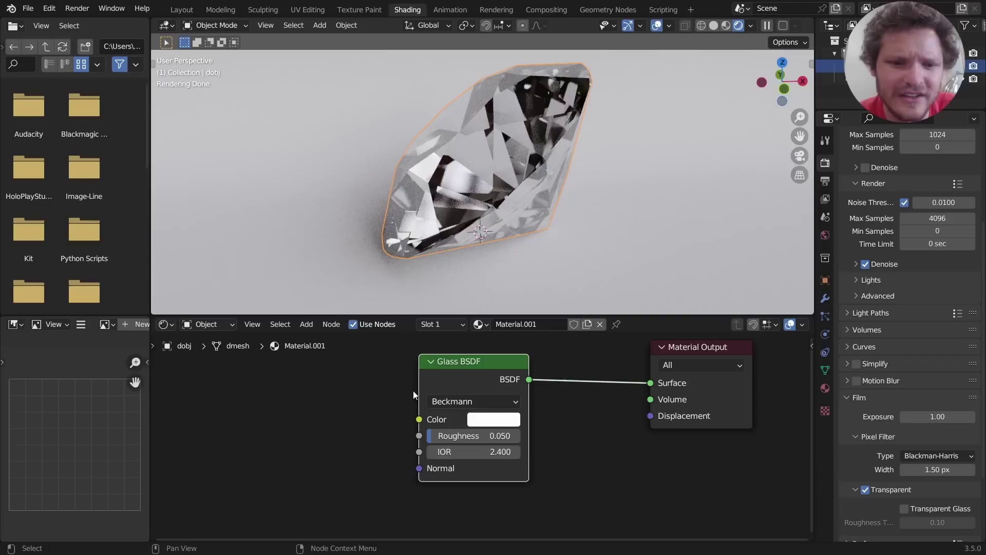
left_click_drag(480, 366, 350, 359)
middle_click_drag(371, 431, 468, 376)
scroll(472, 386, "down", 5)
left_click_drag(468, 372, 469, 351)
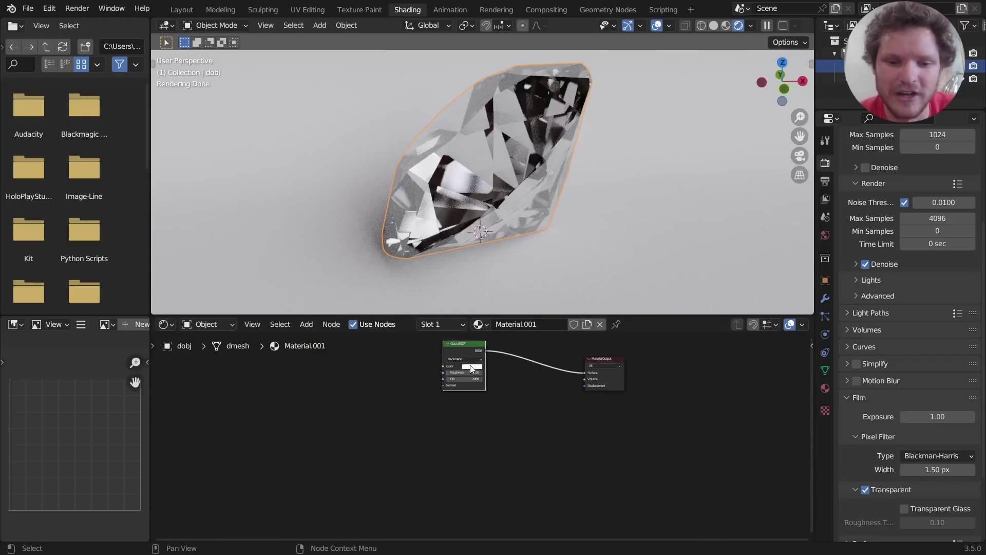
scroll(474, 372, "up", 5)
middle_click_drag(478, 381, 493, 413)
- Duplicate the Glass BSDF node twice and stack the copies below the original
key("shift+d")
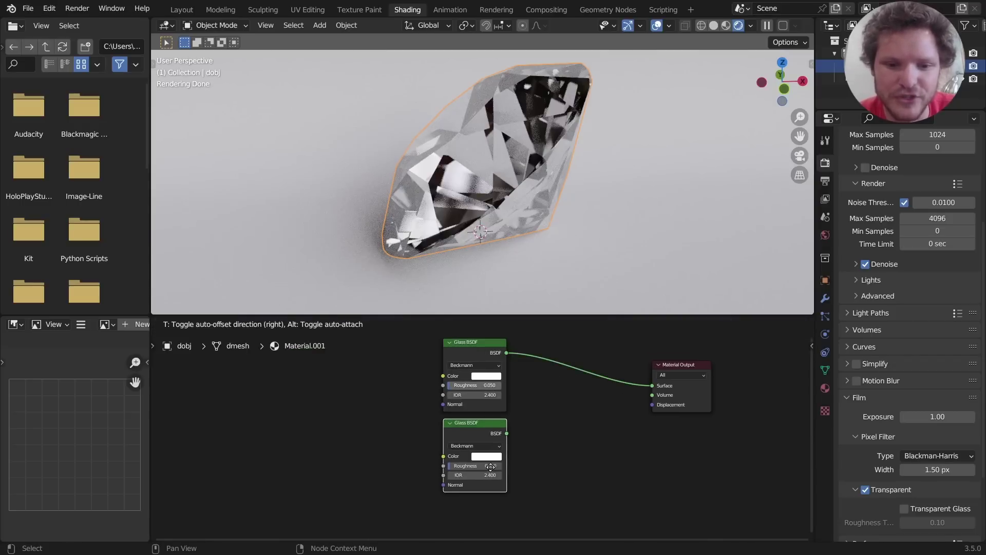
left_click(498, 473)
mouse_move(498, 473)
middle_mouse_down()
mouse_move(498, 416)
mouse_move(492, 487)
middle_mouse_up()
key("shift+d")
left_click(494, 496)
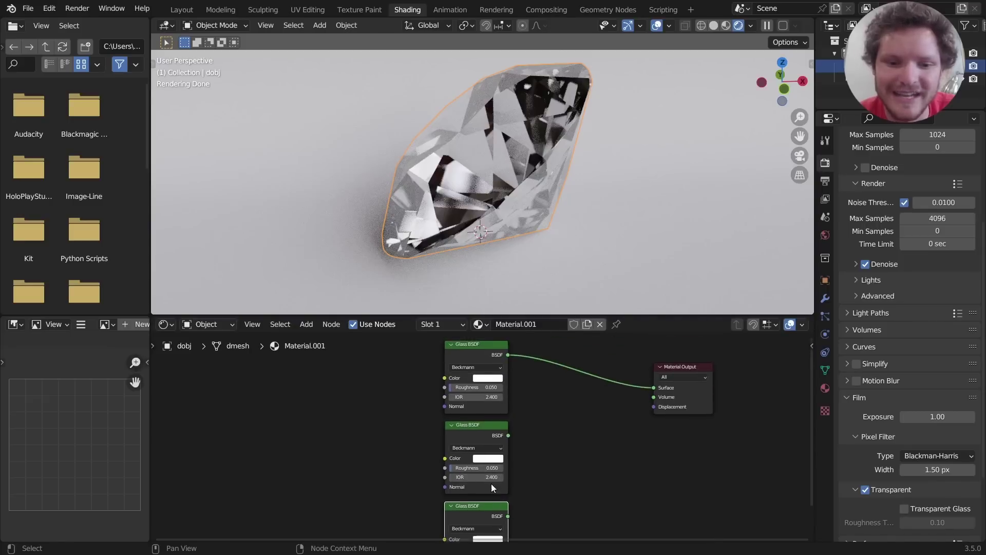
- Make the first Glass BSDF pure red by setting Green and Blue to 0 in RGB mode
scroll(490, 385, "up", 5)
middle_click_drag(490, 352, 495, 384)
left_click(497, 383)
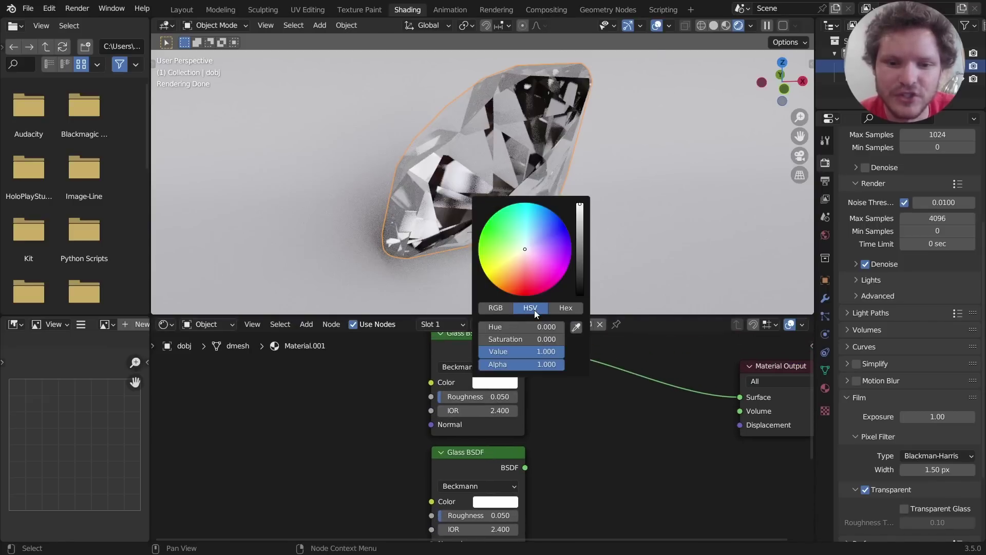
left_click(495, 309)
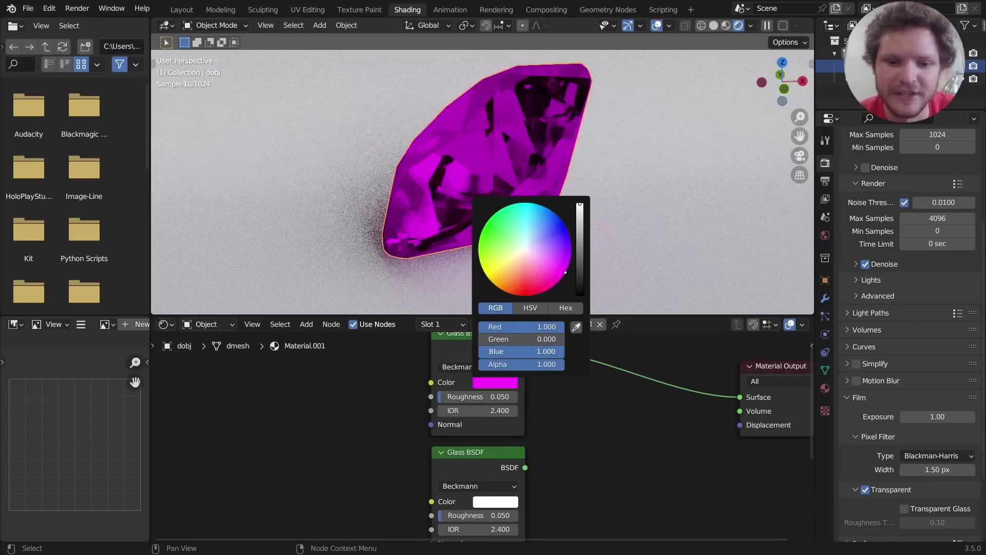
left_click_drag(491, 352, 403, 351)
- Make the second Glass BSDF pure green by setting Red and Blue to 0
middle_click_drag(363, 482, 384, 447)
left_click(506, 466)
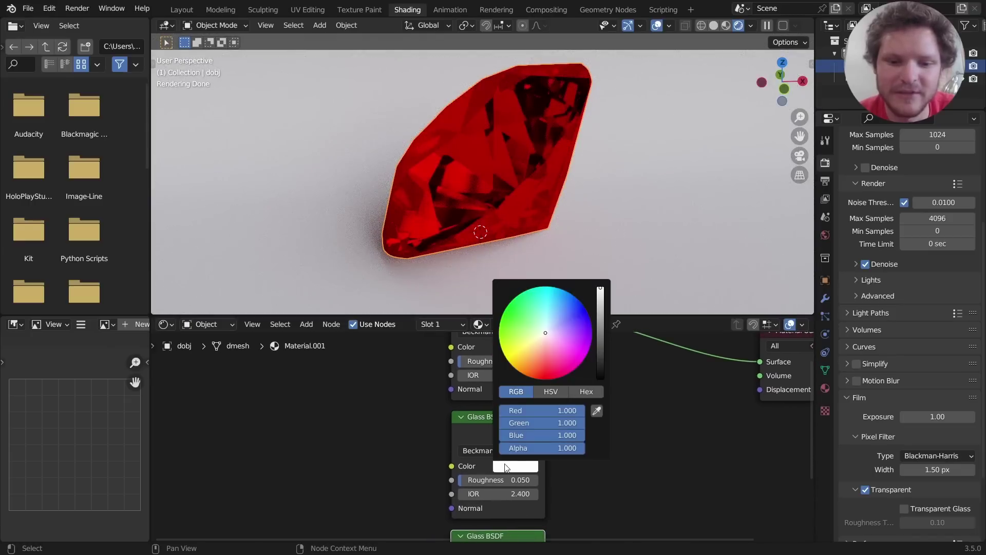
left_click_drag(548, 414, 513, 414)
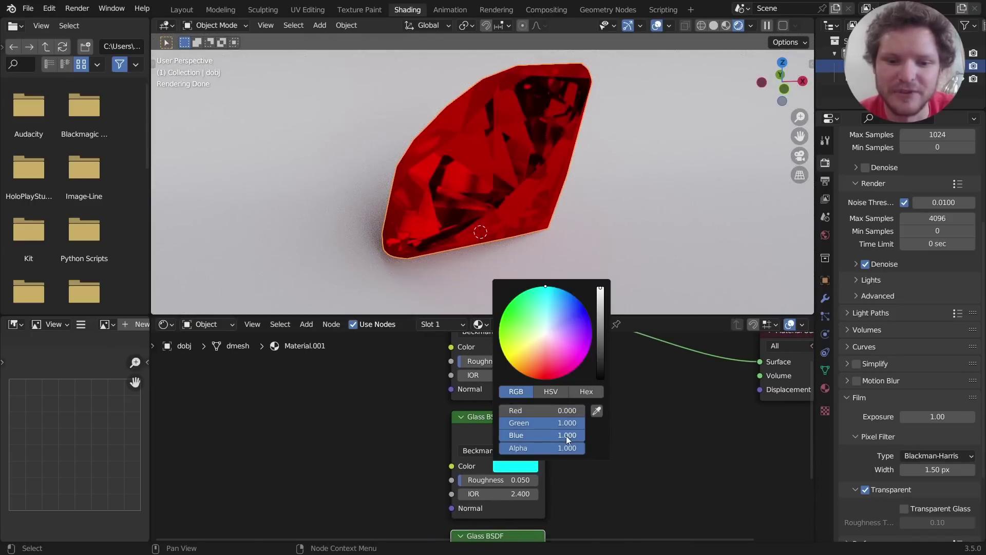
left_click_drag(567, 435, 531, 435)
- Make the third Glass BSDF pure blue by setting Red and Green to 0
middle_click_drag(370, 493, 373, 362)
left_click(516, 454)
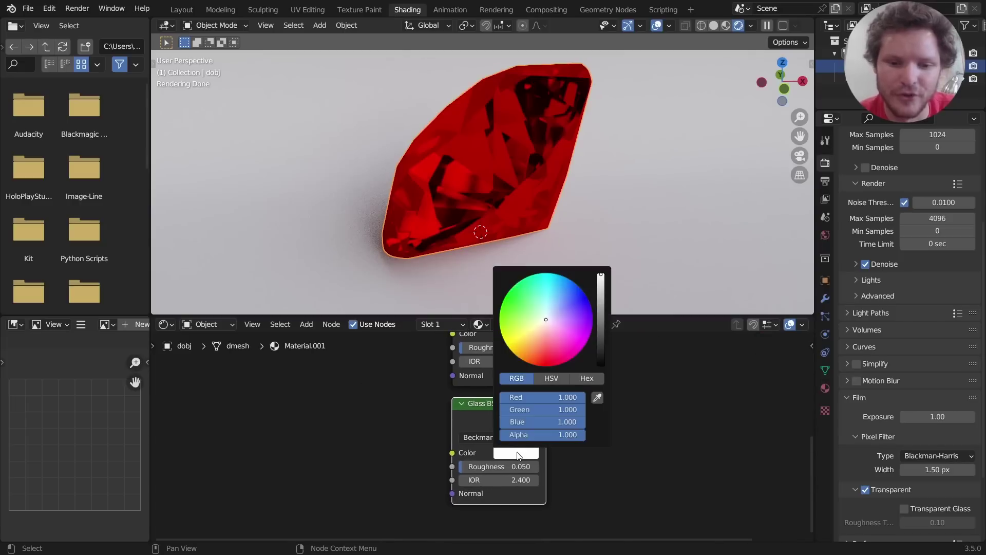
left_click_drag(563, 398, 529, 409)
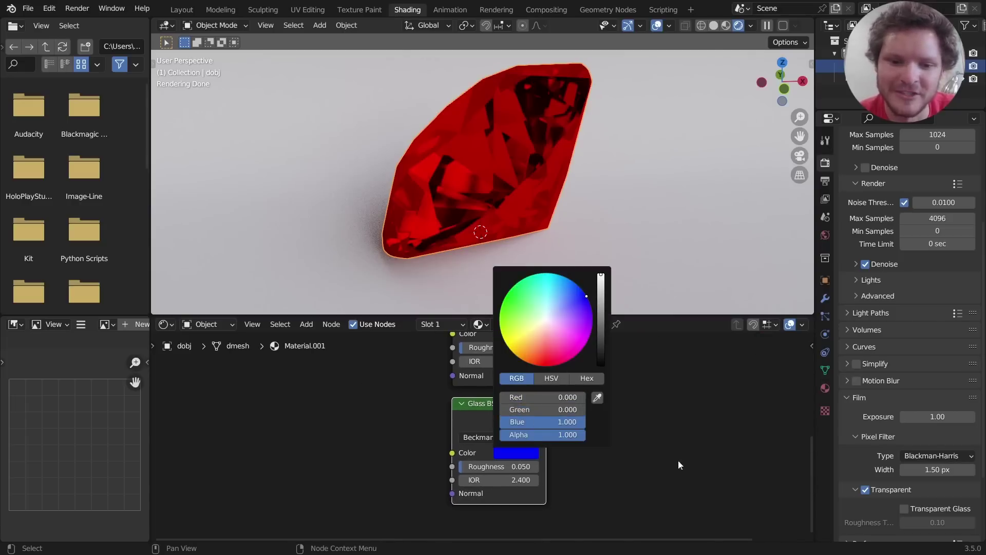
- Insert an Add Shader between the red Glass BSDF and the Material Output, and connect the green Glass BSDF to its second input
scroll(564, 409, "down", 2)
middle_click_drag(564, 410, 499, 467)
key("shift+a")
type("add")
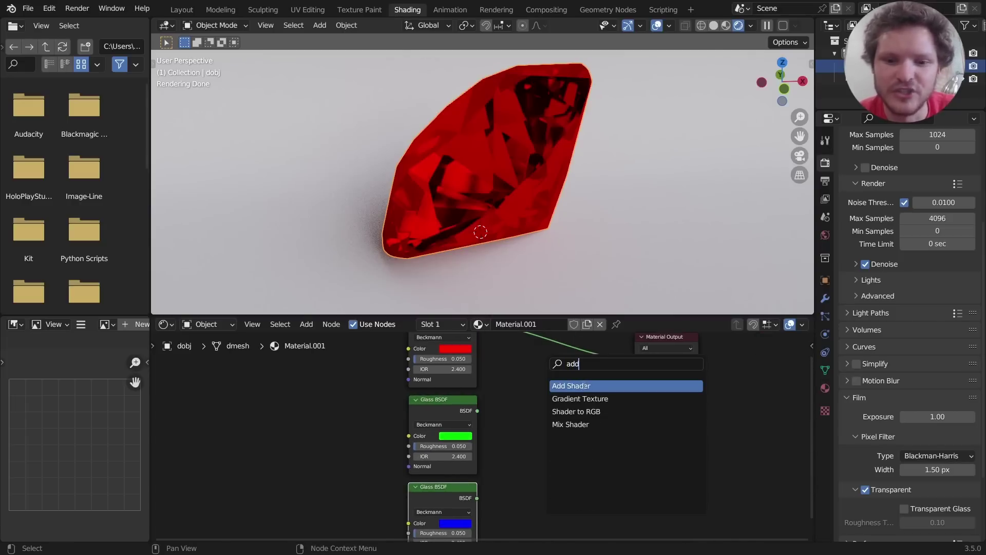
key("Return")
left_click(522, 384)
middle_click_drag(521, 380, 527, 412)
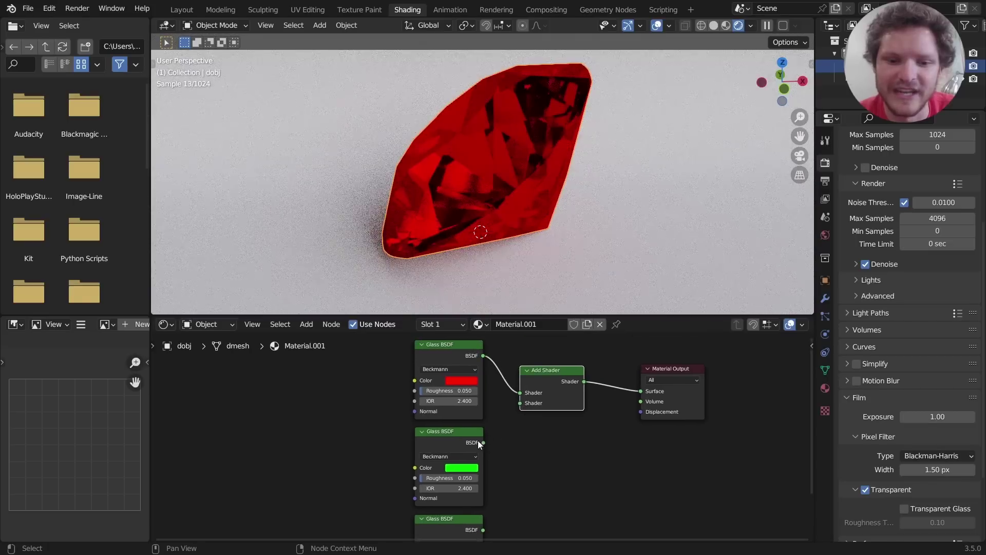
left_click_drag(483, 442, 539, 400)
- Insert a duplicate Add Shader before the Material Output and connect the blue Glass BSDF to its second input
key("shift+d")
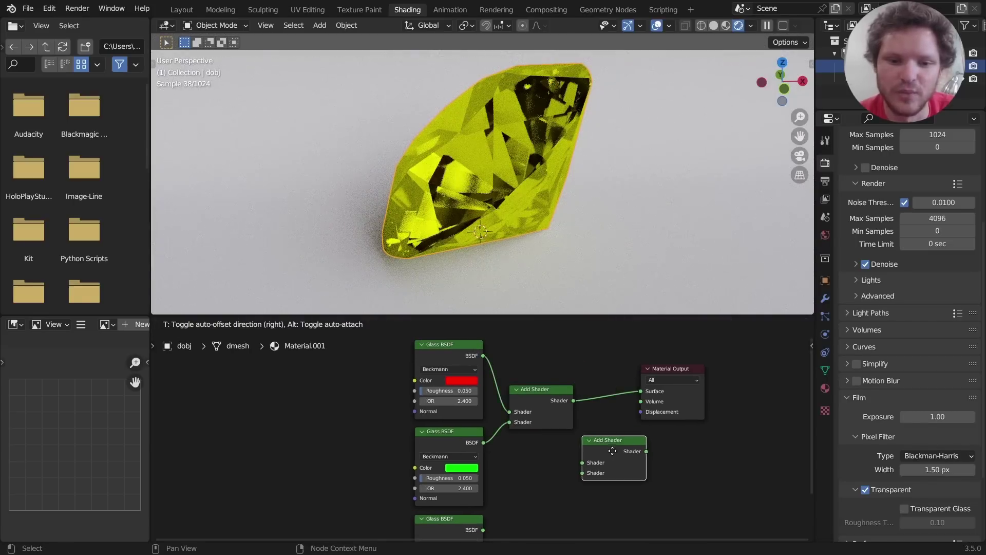
left_click(612, 450)
left_click_drag(618, 456, 631, 403)
middle_click_drag(588, 458, 601, 390)
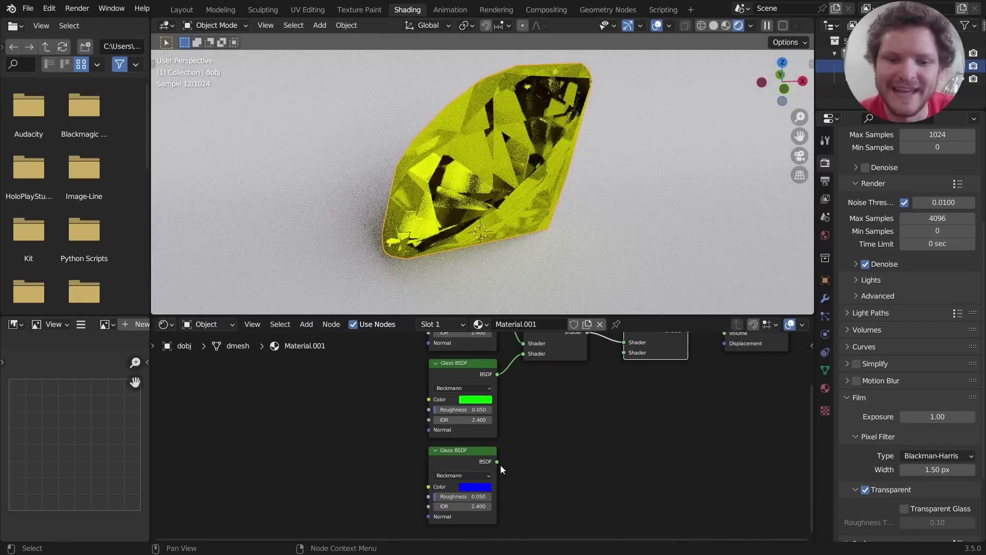
left_click_drag(497, 461, 624, 352)
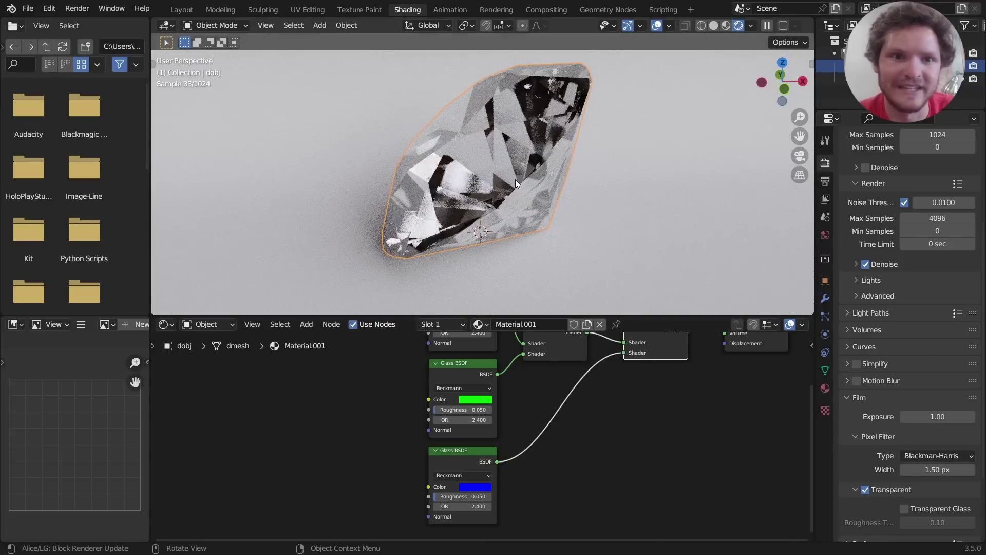
- Set the green Glass BSDF's IOR to 2.35
middle_click_drag(469, 334, 399, 376)
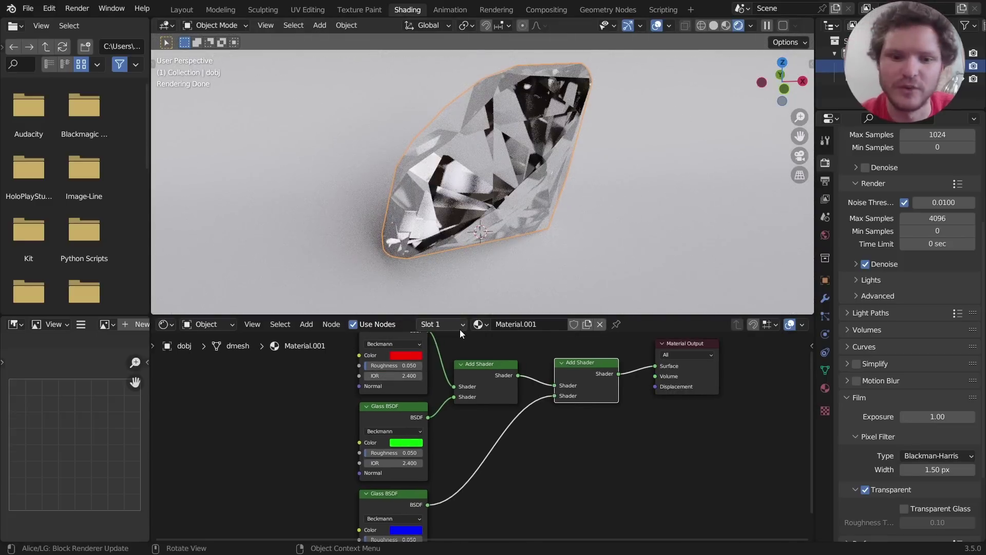
middle_click_drag(499, 139, 542, 187)
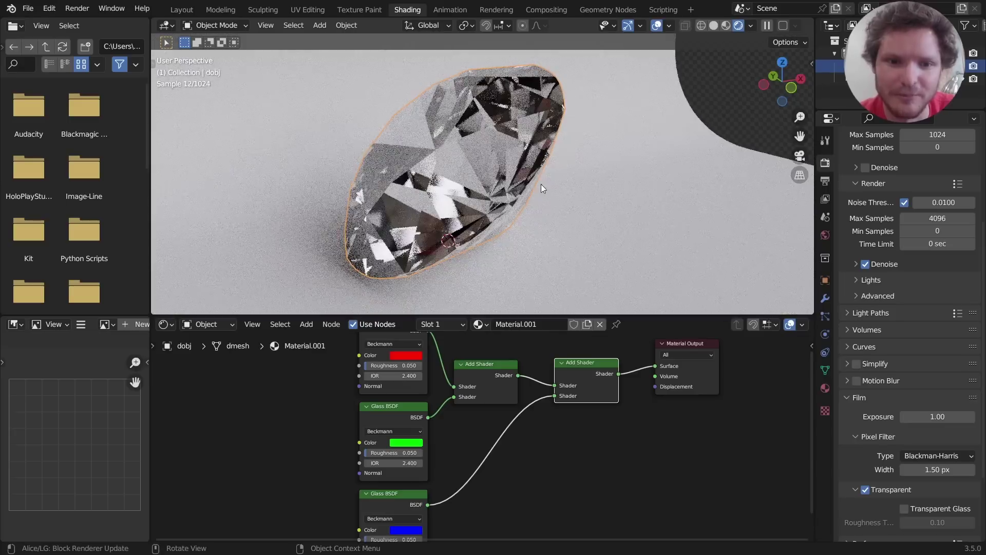
scroll(500, 391, "up", 4)
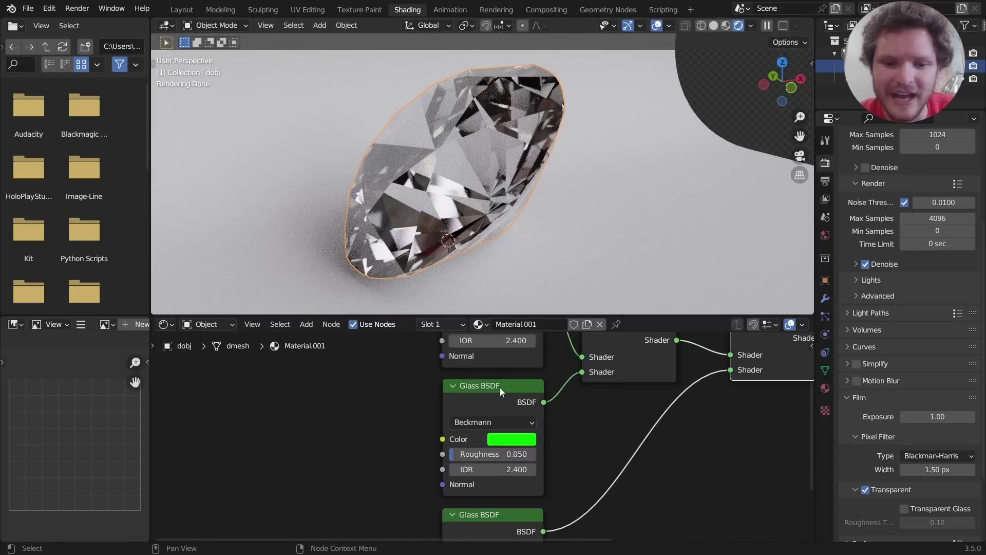
middle_click_drag(493, 353, 508, 403)
middle_click_drag(511, 464, 487, 387)
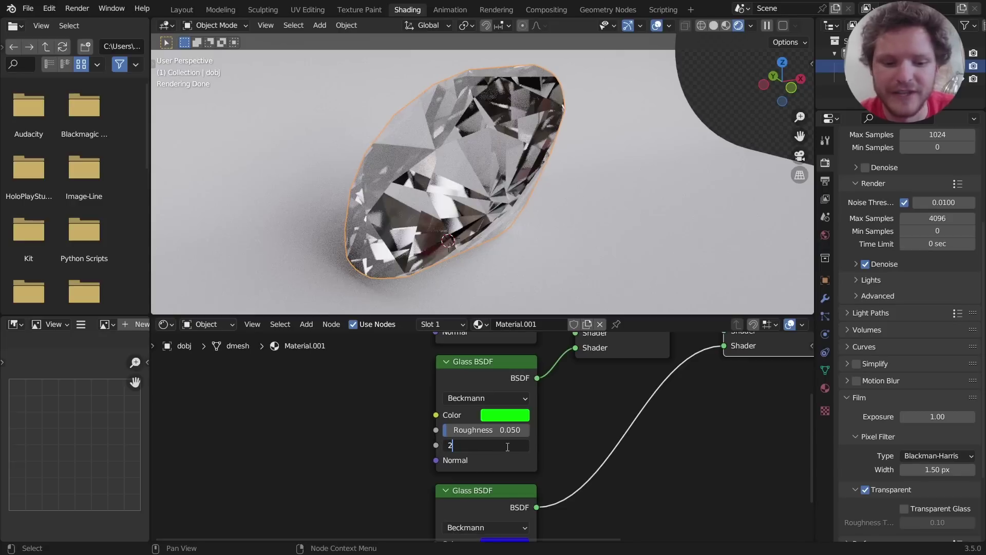
left_click(508, 447)
type("2.3")
key("Return")
left_click(508, 447)
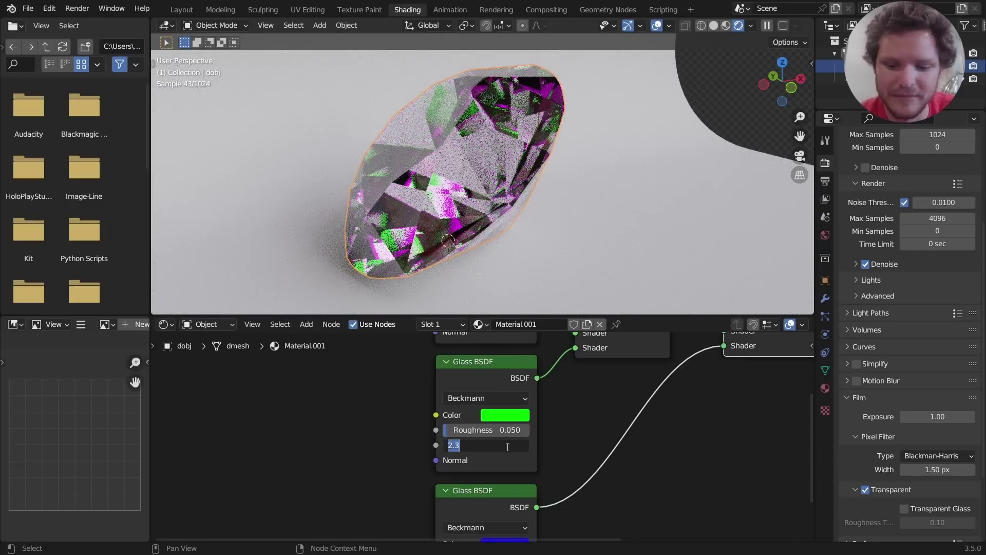
type("2.")
key("Return")
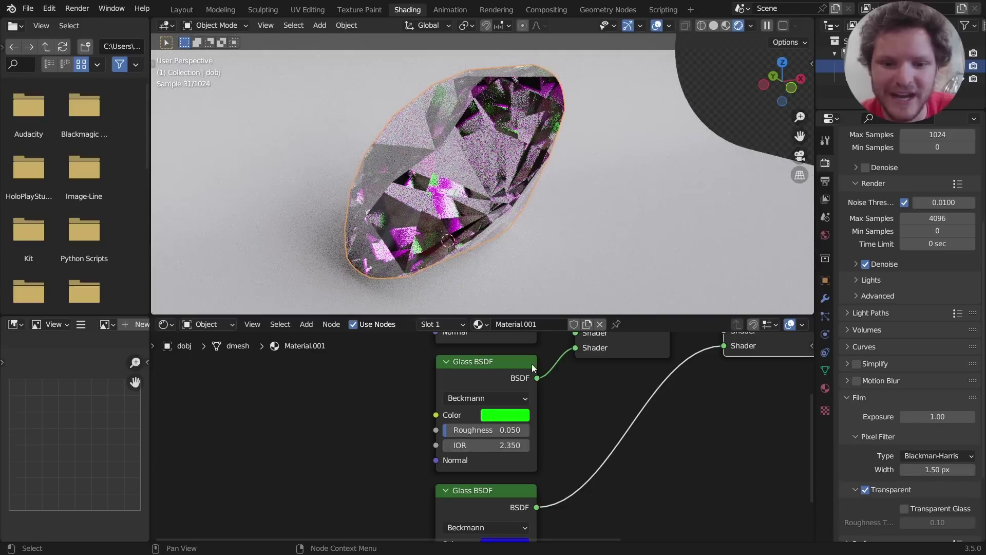
- Set the blue Glass BSDF's IOR to 2.3
middle_click_drag(517, 475, 512, 361)
left_click(494, 460)
type("2")
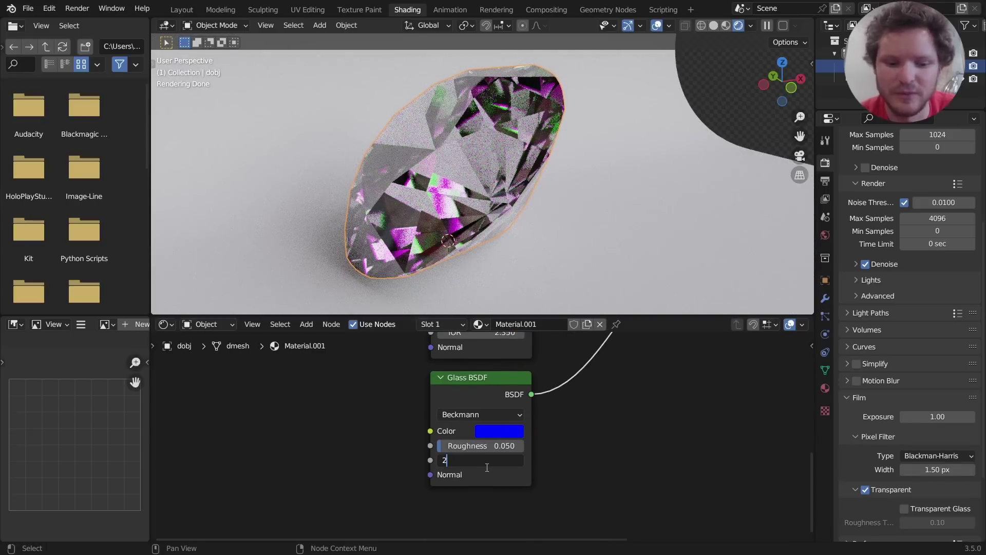
type(".3")
key("Return")
- Set the green Glass BSDF's IOR to 2.375
middle_click_drag(400, 144, 445, 192)
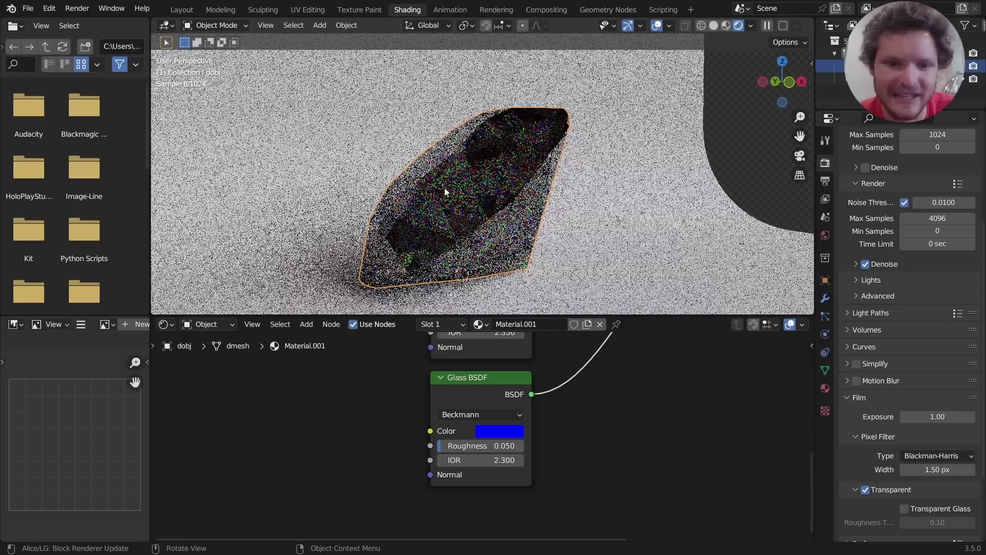
middle_click_drag(521, 345, 534, 490)
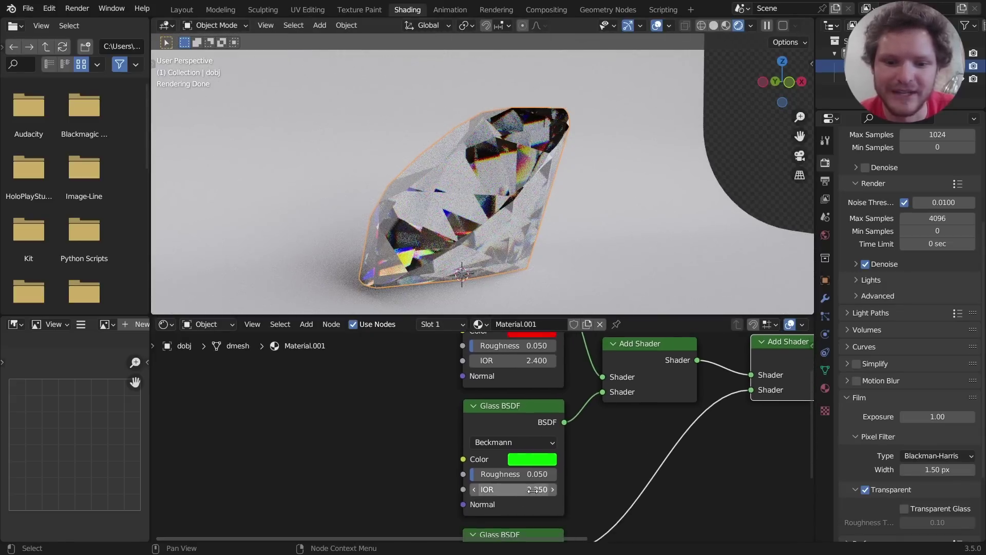
double_click(533, 489)
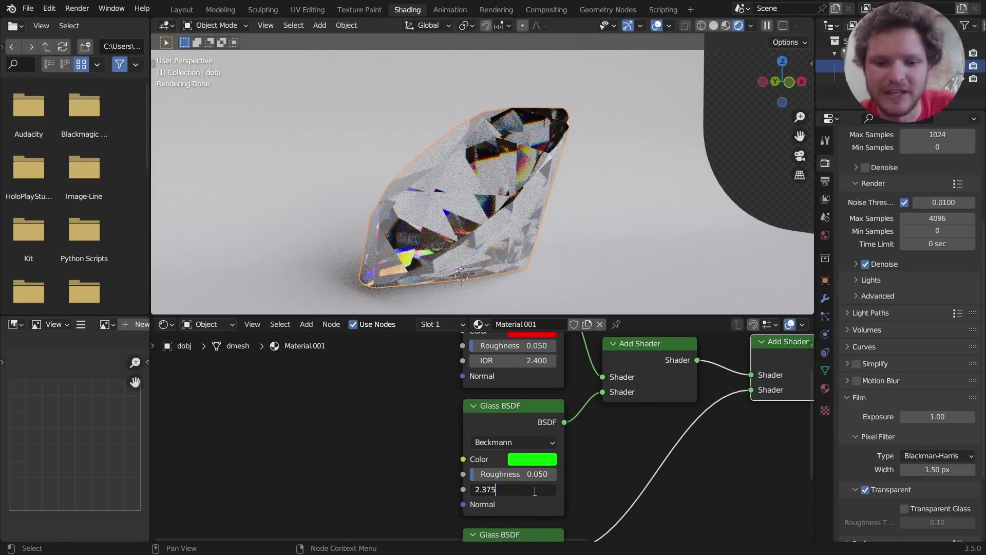
key("Return")
- Set the blue Glass BSDF's IOR to 2.5
middle_click_drag(503, 523, 487, 375)
left_click(507, 470)
type("2")
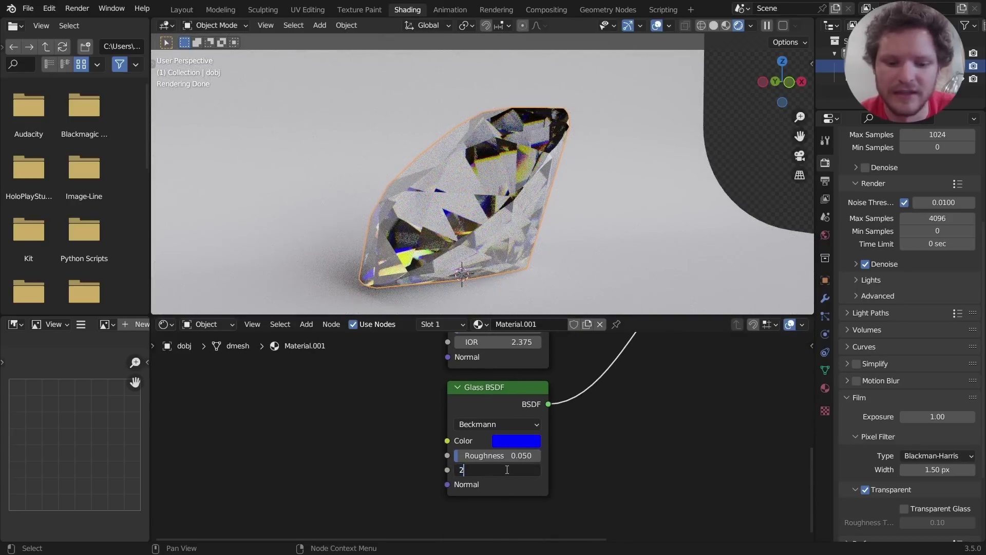
type(".5")
key("Return")
middle_click_drag(503, 216, 540, 164)
scroll(569, 414, "down", 4)
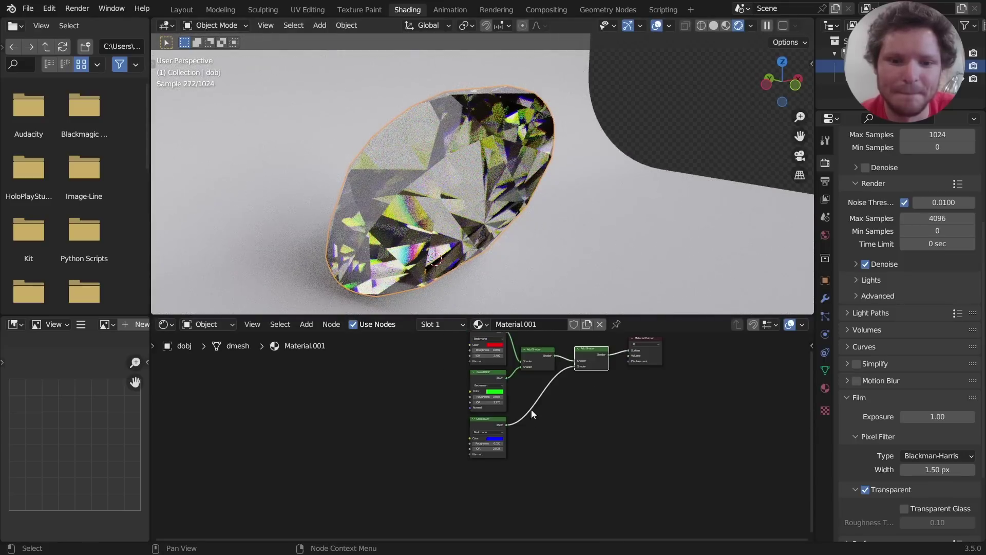
- Set the blue Glass BSDF's IOR to 2.35 and view the diamond from several angles
scroll(521, 442, "up", 3)
mouse_move(520, 464)
middle_mouse_down()
mouse_move(516, 419)
mouse_move(504, 529)
mouse_move(506, 453)
middle_mouse_up()
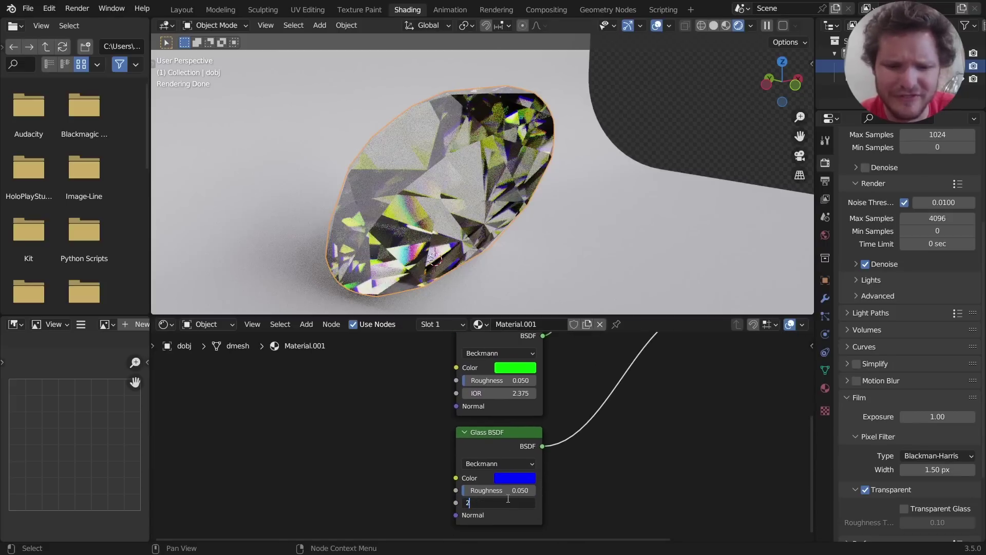
key("Return")
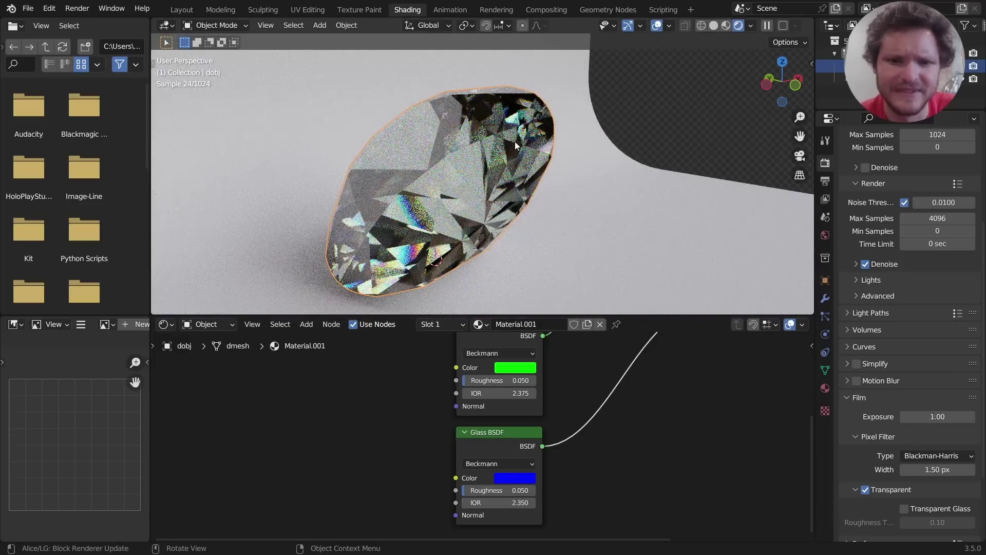
middle_click_drag(521, 174, 439, 204)
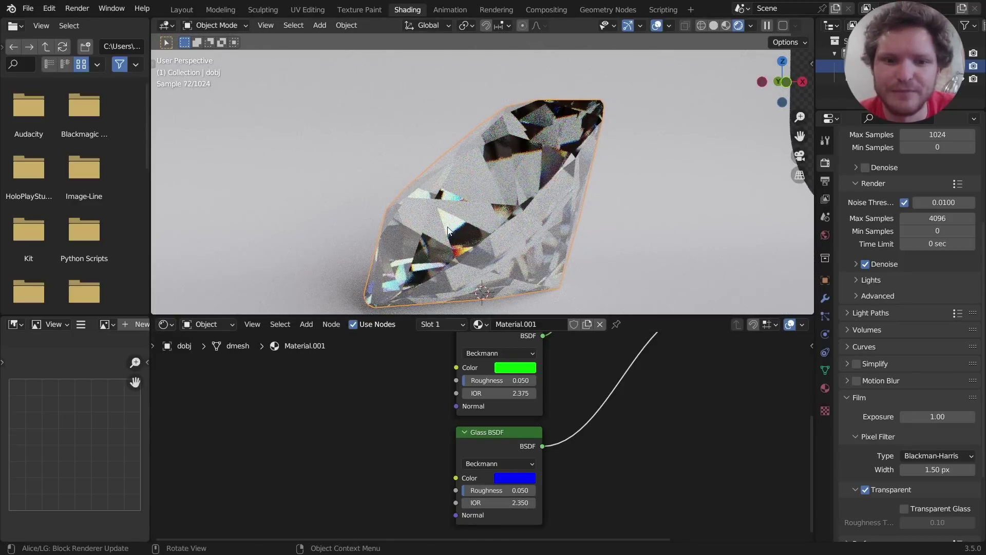
middle_click_drag(639, 218, 325, 155)
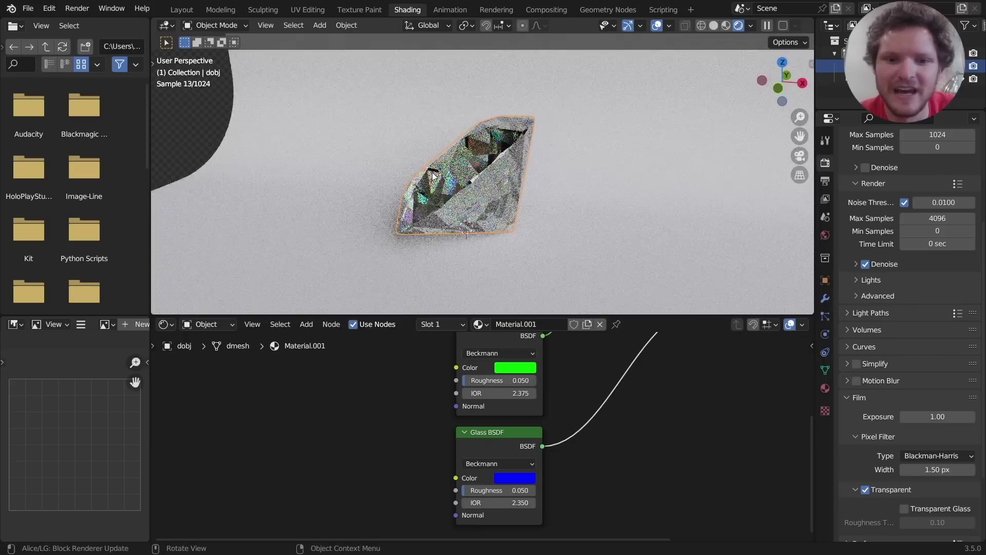
middle_click_drag(490, 187, 440, 154)
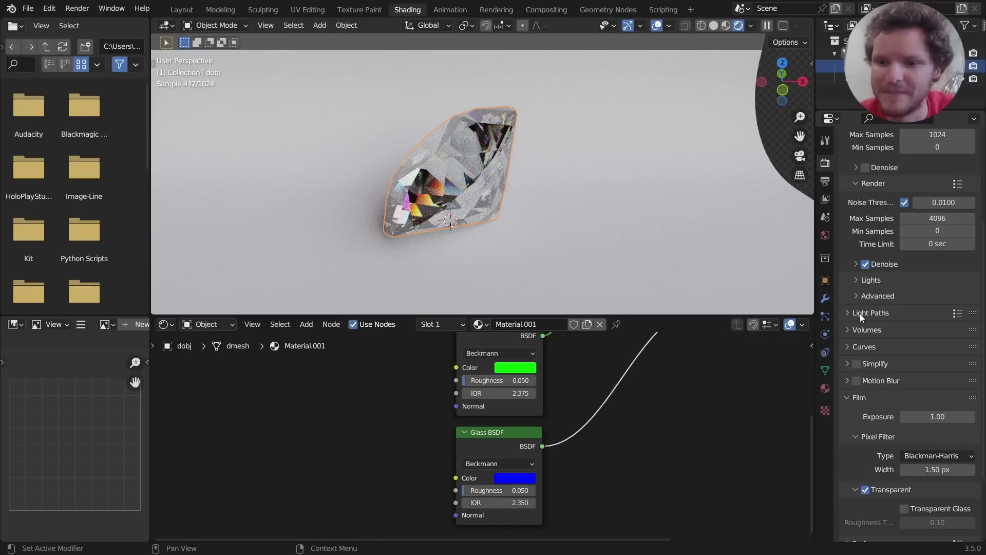
- Show the Light Paths render settings down to the caustics options
left_click(860, 314)
scroll(907, 356, "down", 8)
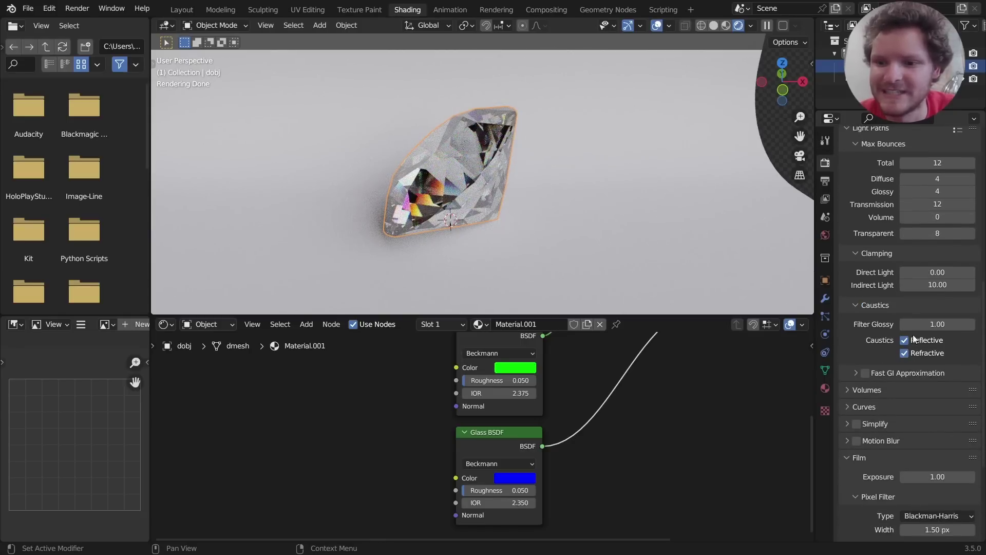
- Add a point light and move it up and to one side of the diamond
middle_click_drag(375, 165, 366, 169)
key("shift+a")
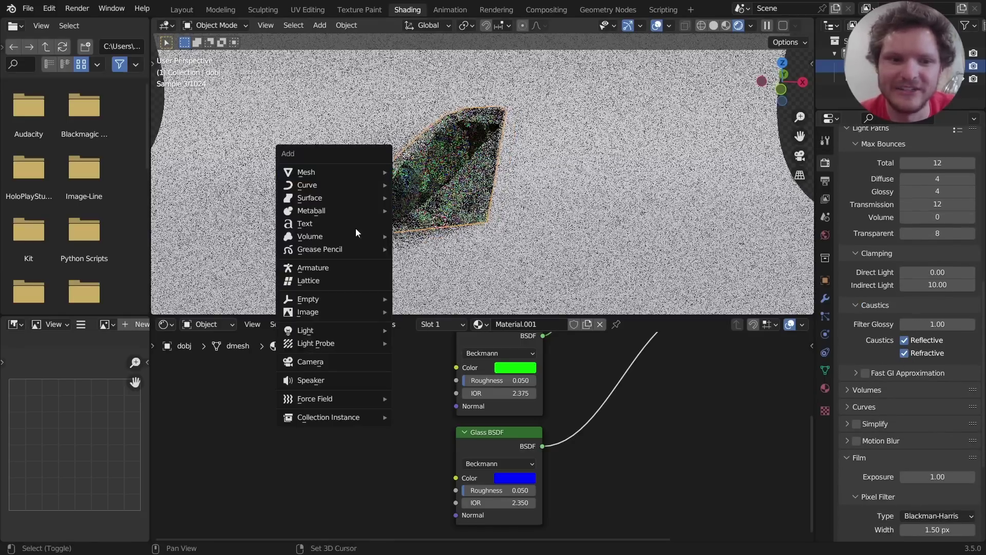
mouse_move(360, 330)
left_click(460, 330)
key("g")
key("x")
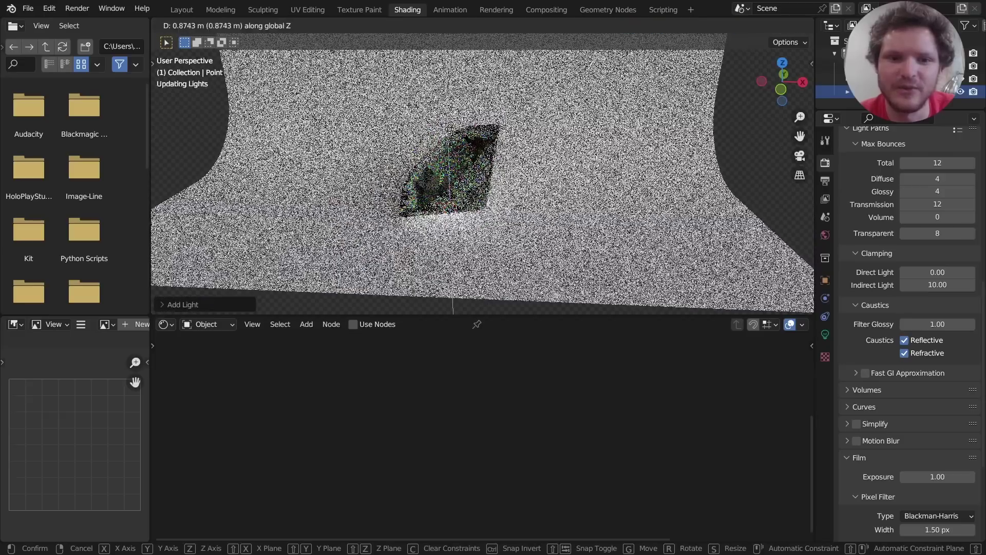
left_click(373, 121)
- Set the point light's power to 1000 W
left_click(826, 333)
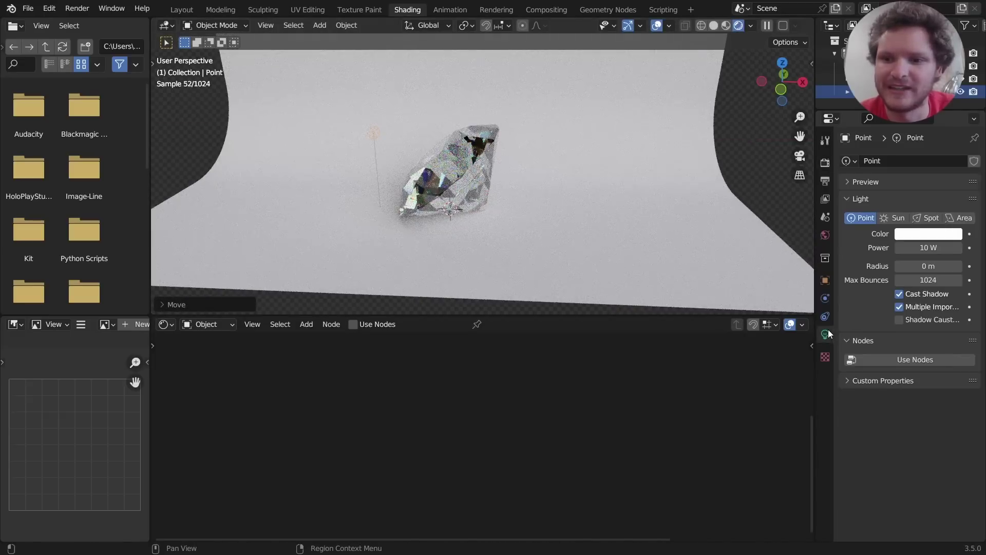
left_click(912, 247)
type("1000")
key("Return")
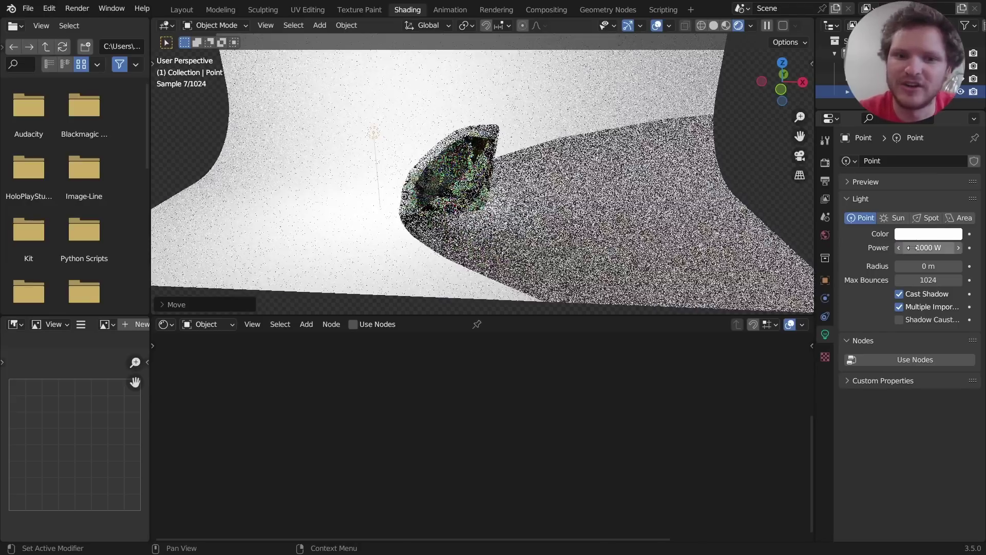
scroll(431, 180, "up", 2)
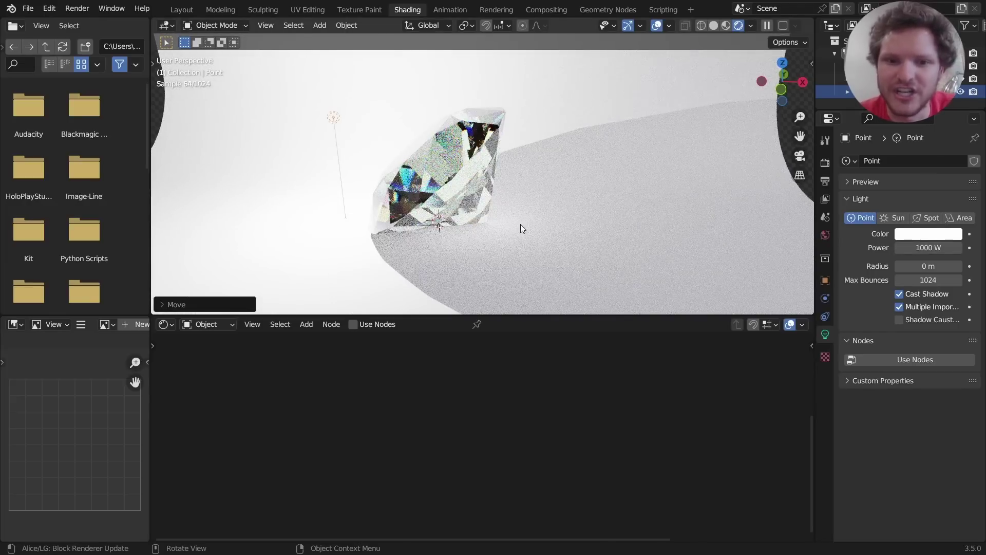
- Enable receiving shadow caustics in the backdrop plane's object shading settings
left_click_drag(488, 239, 482, 225)
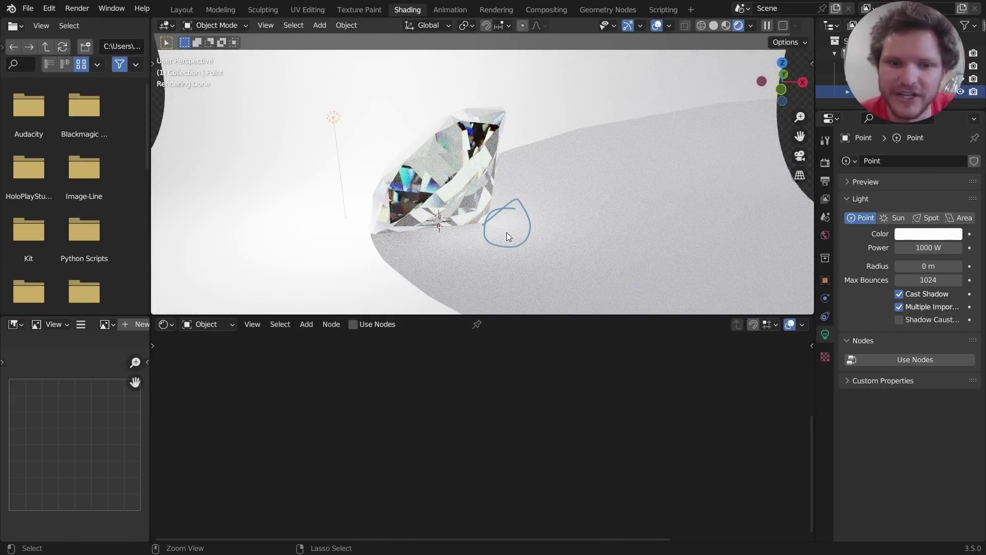
left_click(519, 201)
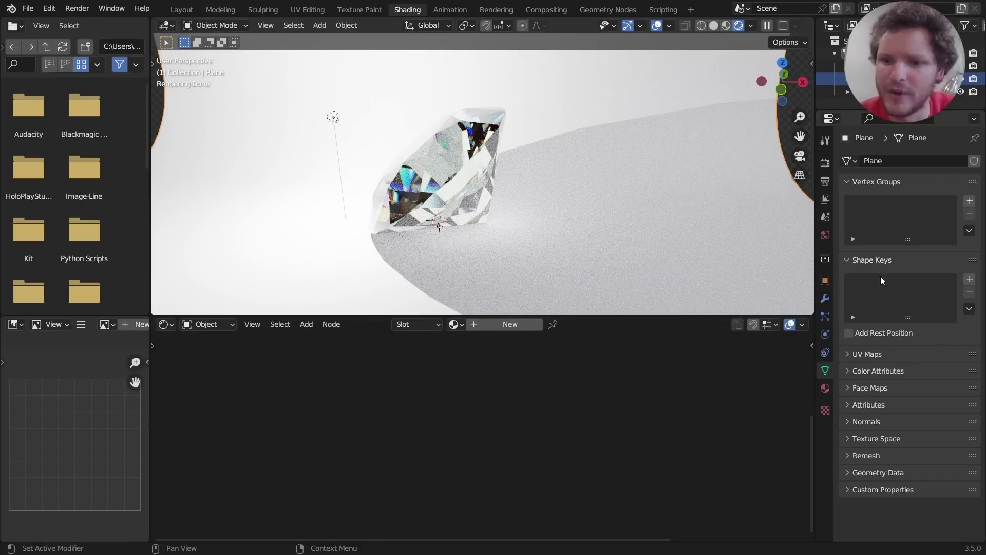
left_click(825, 281)
left_click(867, 447)
scroll(873, 437, "down", 6)
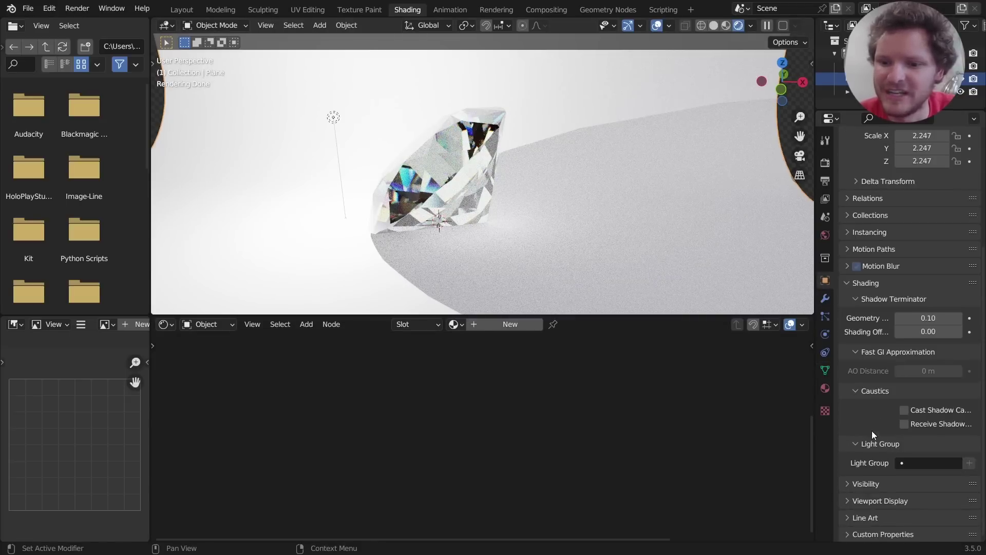
left_click(904, 424)
- Enable both casting and receiving shadow caustics for the diamond object
left_click(486, 222)
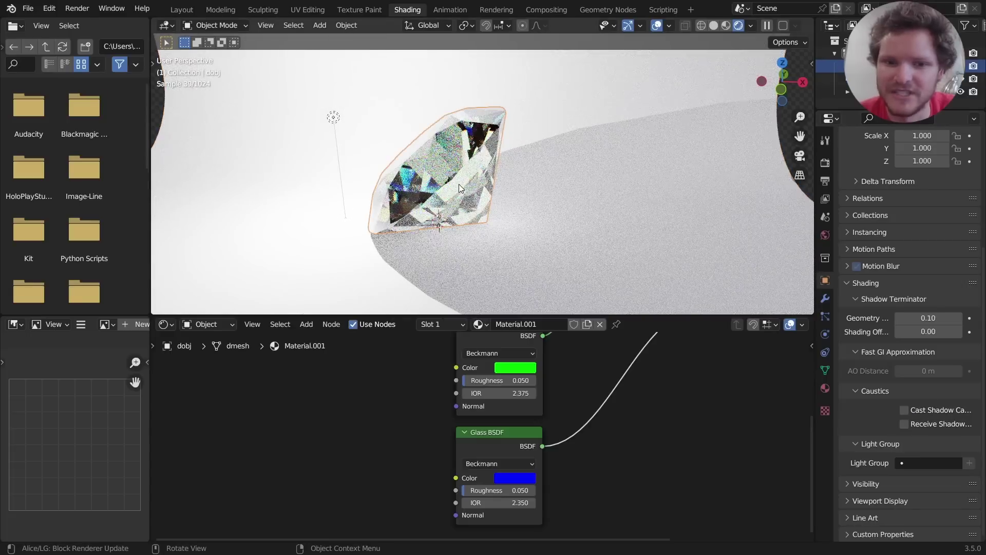
left_click(904, 424)
left_click(905, 410)
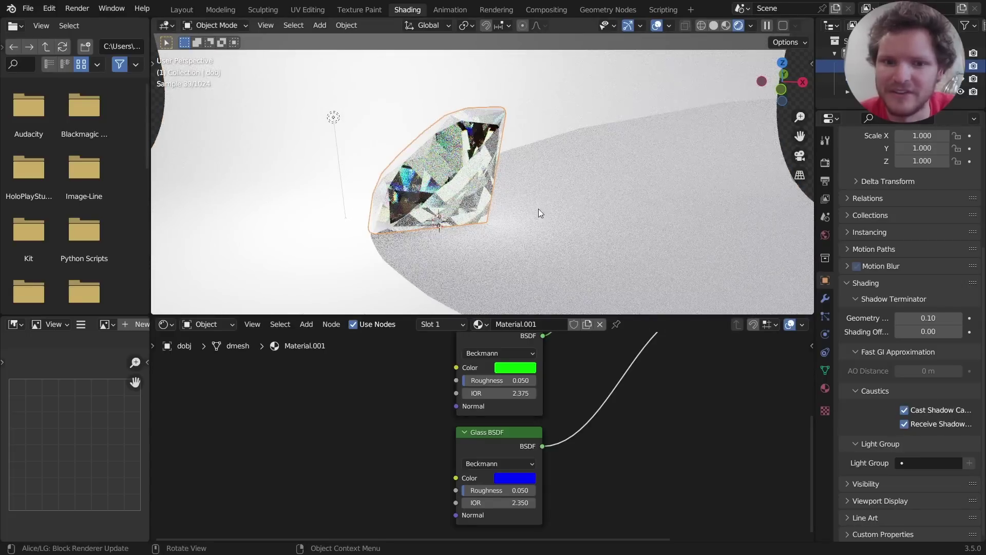
scroll(538, 209, "down", 5)
left_click(649, 201)
scroll(648, 201, "up", 3)
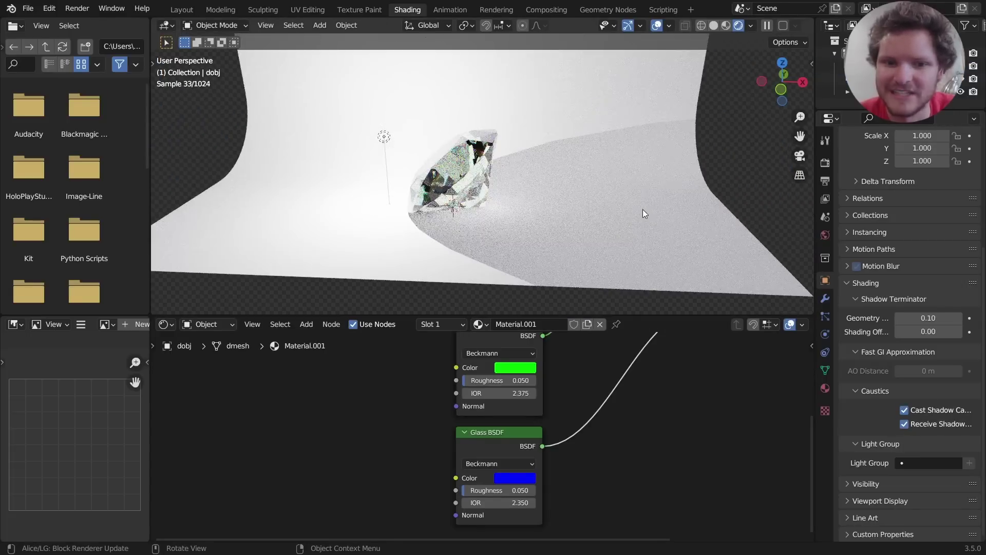
middle_click_drag(431, 193, 477, 192)
- Switch the render's reflective and refractive caustics off and back on to compare the light in the diamond's shadow
left_click(825, 163)
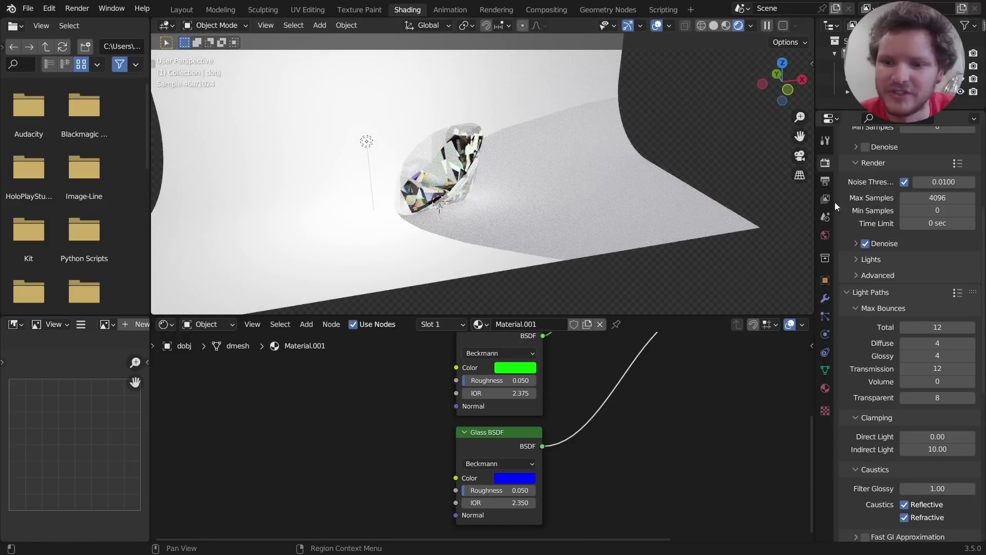
left_click(905, 505)
left_click(904, 517)
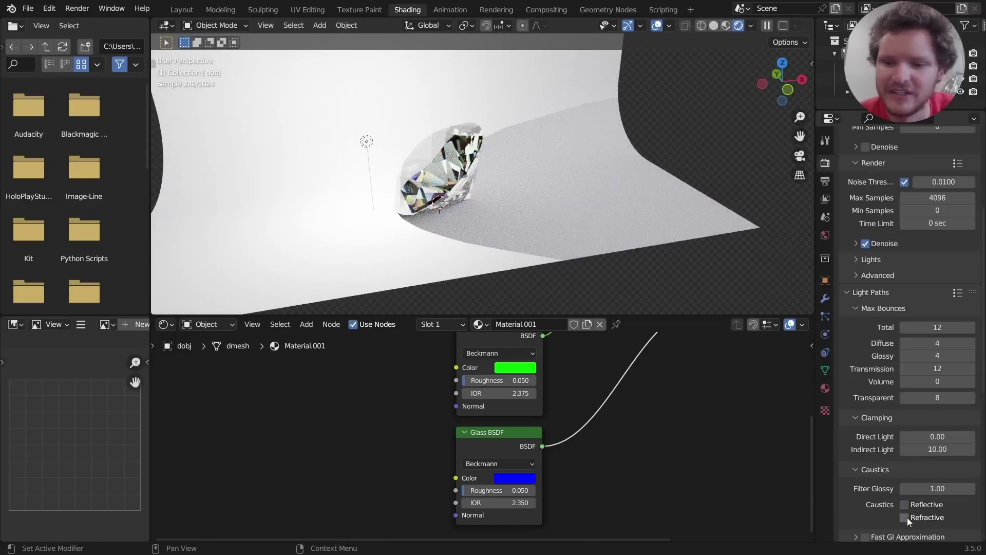
left_click(904, 517)
left_click(904, 504)
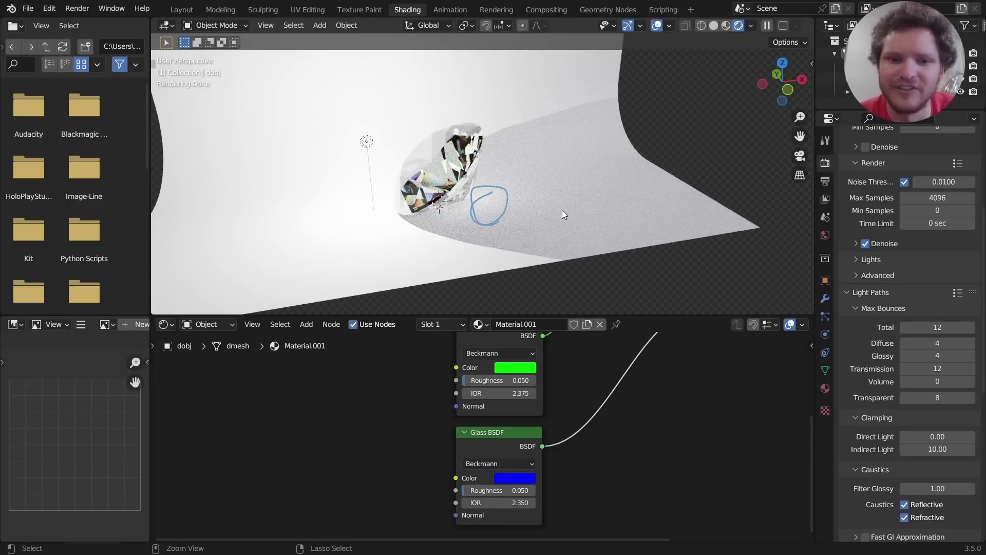
scroll(495, 165, "up", 3)
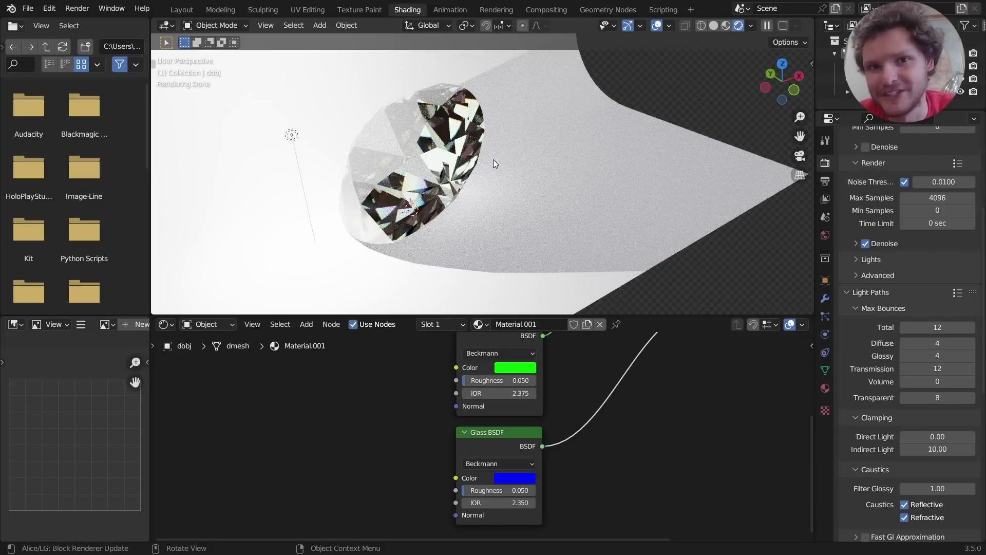
middle_click_drag(386, 161, 364, 160)
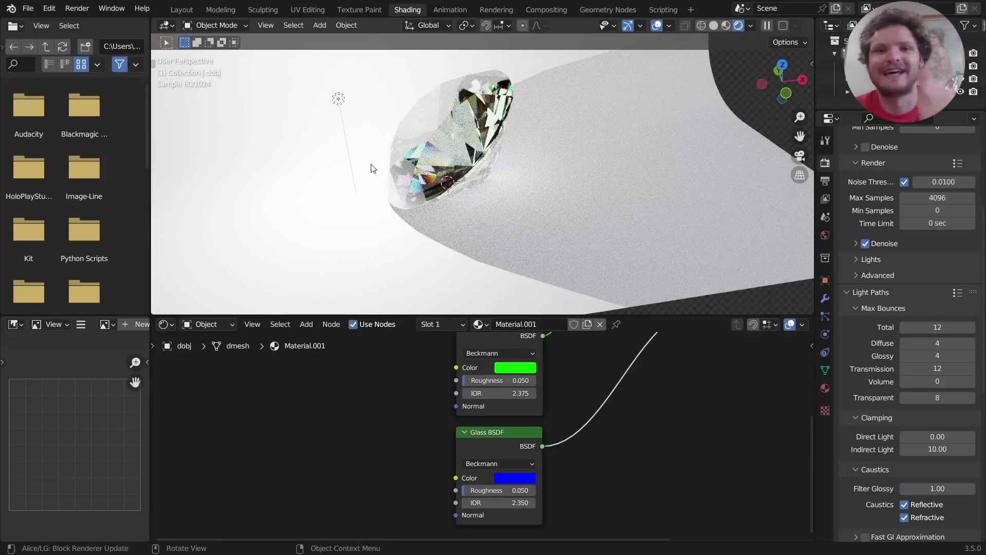